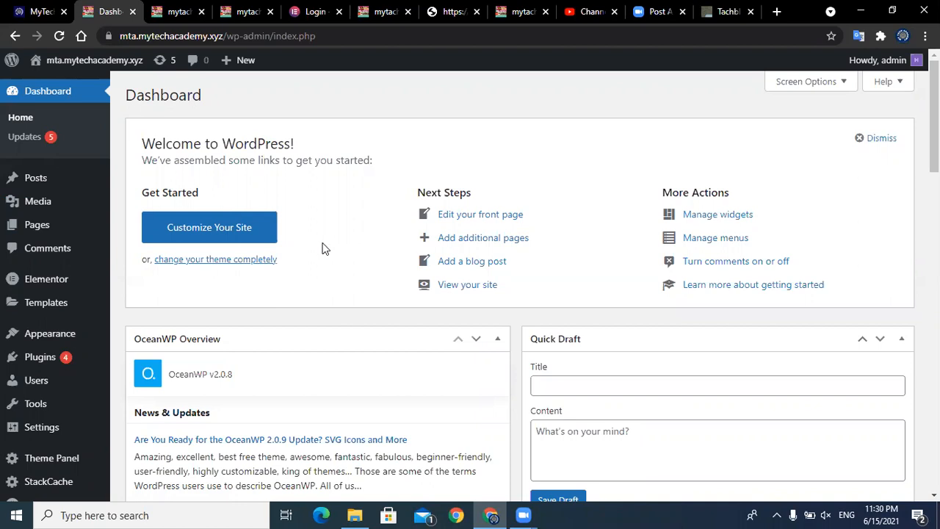
Step: Look over the mytachacademy page on the live site and return to the dashboard
click(177, 14)
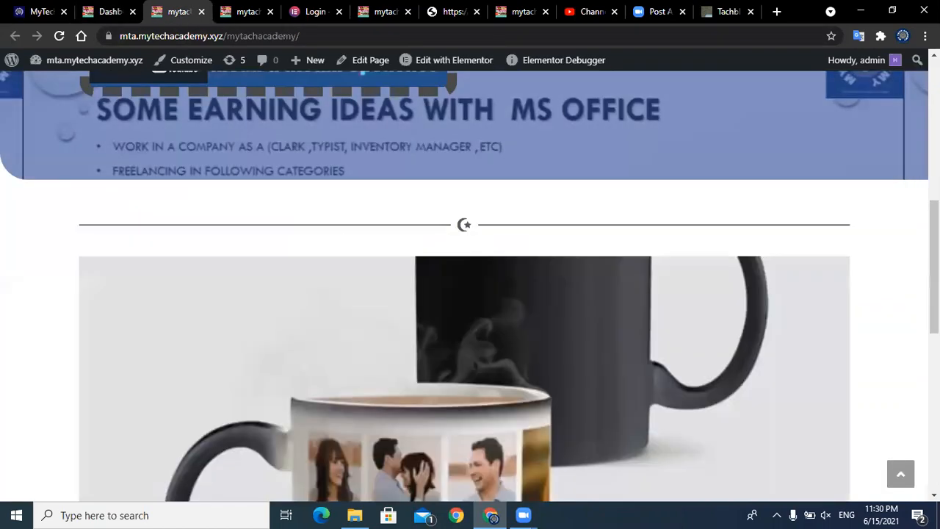
drag(933, 256, 933, 114)
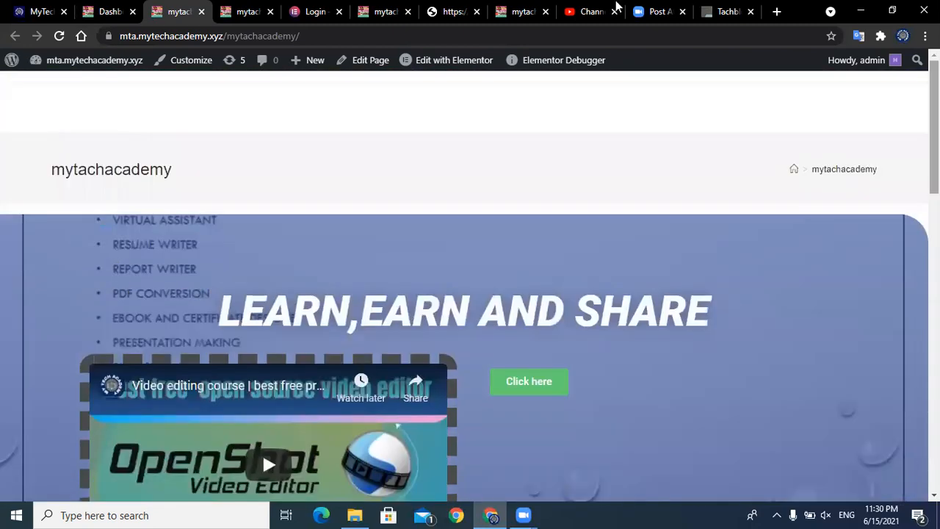
click(103, 13)
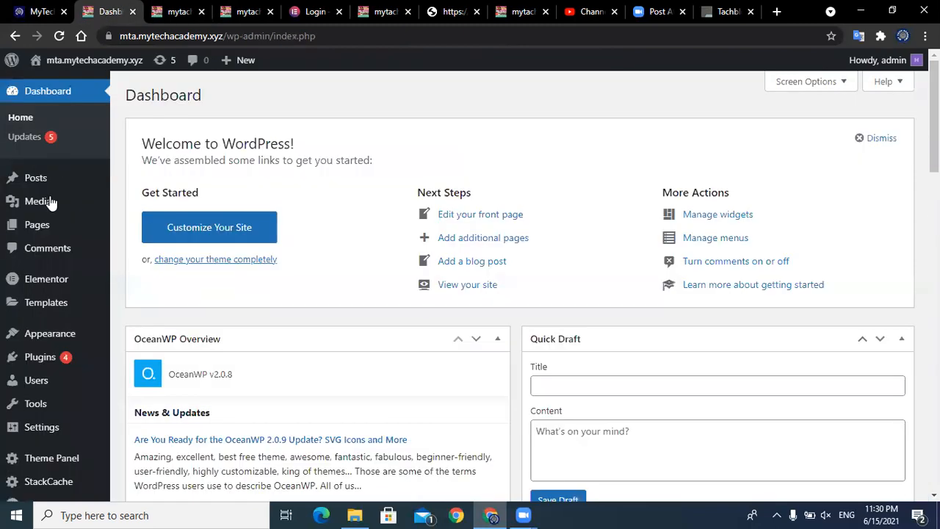
Step: Open the list of all posts and look through the published posts and drafts
mouse_move(50, 201)
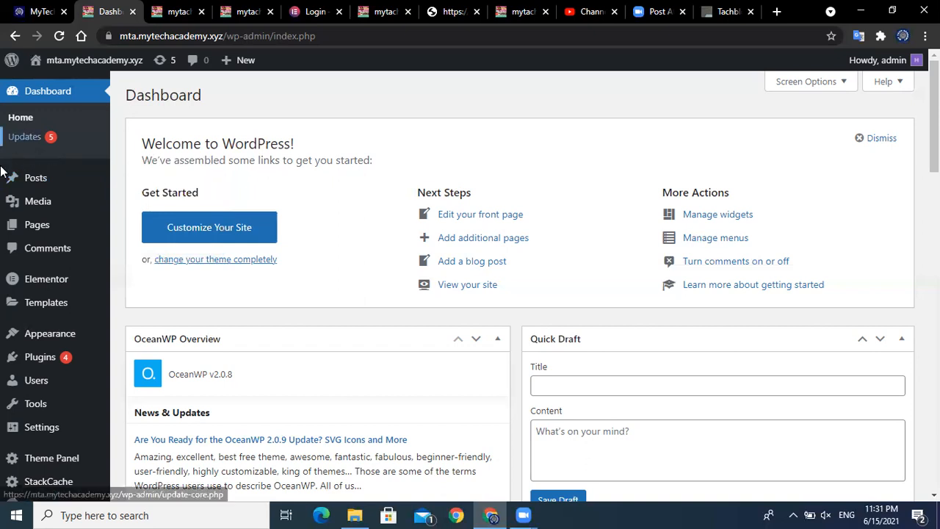
mouse_move(25, 187)
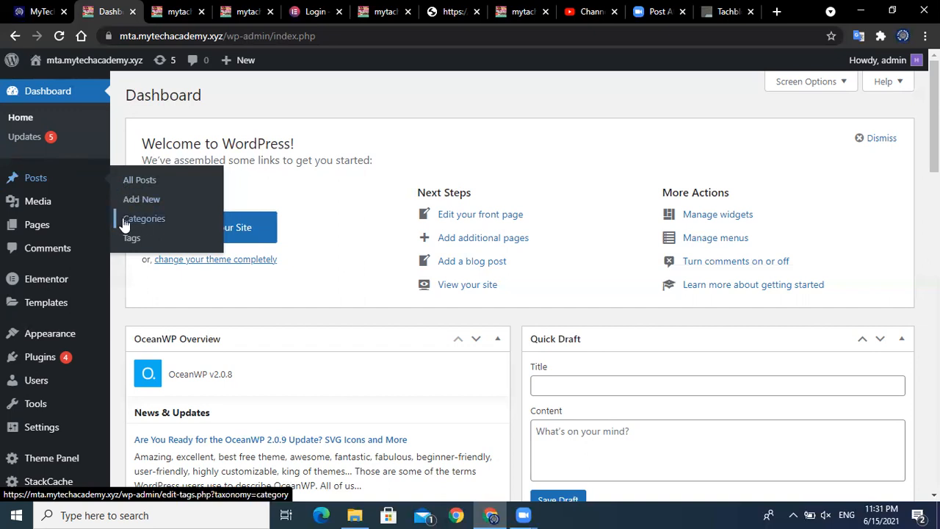
mouse_move(69, 232)
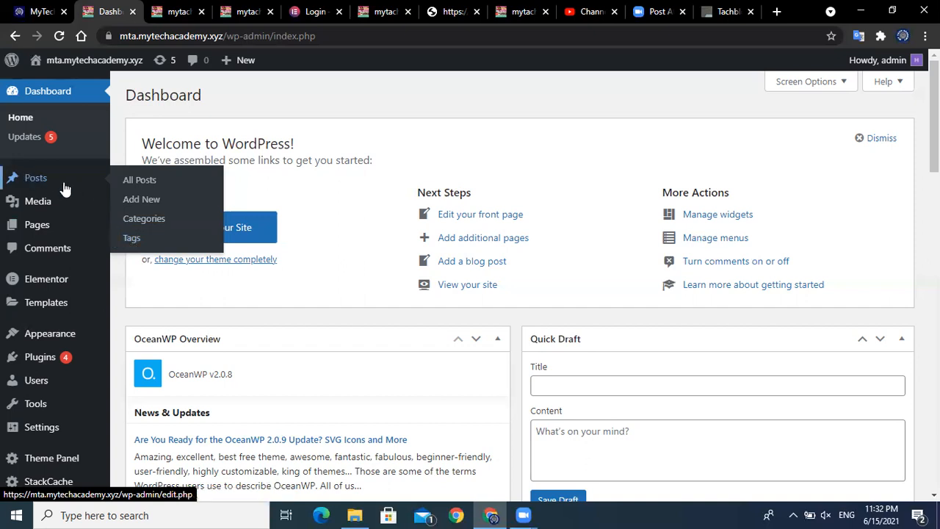
click(138, 185)
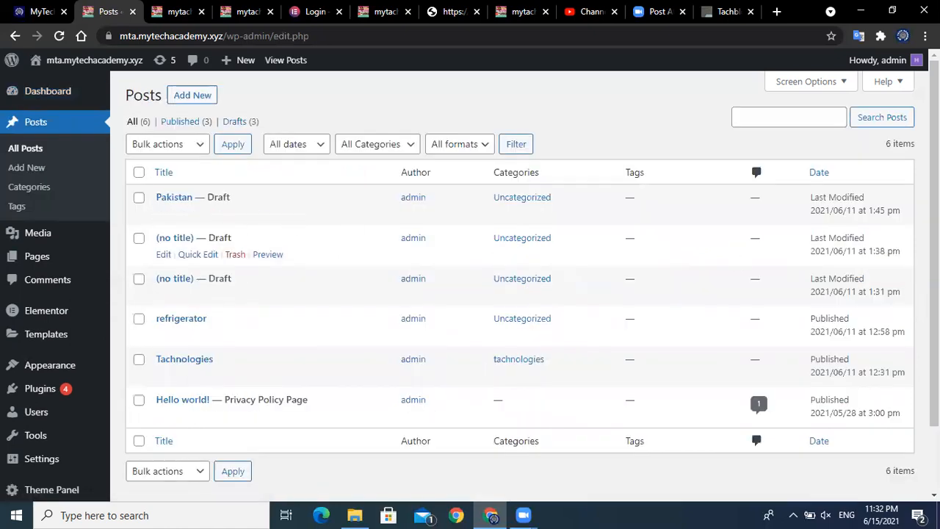
scroll(422, 243, down, 2)
scroll(422, 243, up, 2)
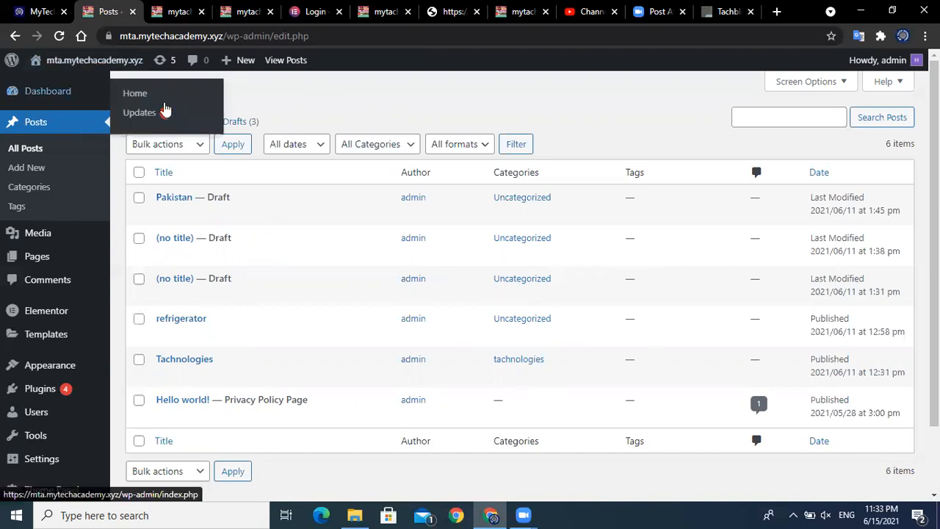
Step: Start a new post and title it "freelancing"
click(202, 101)
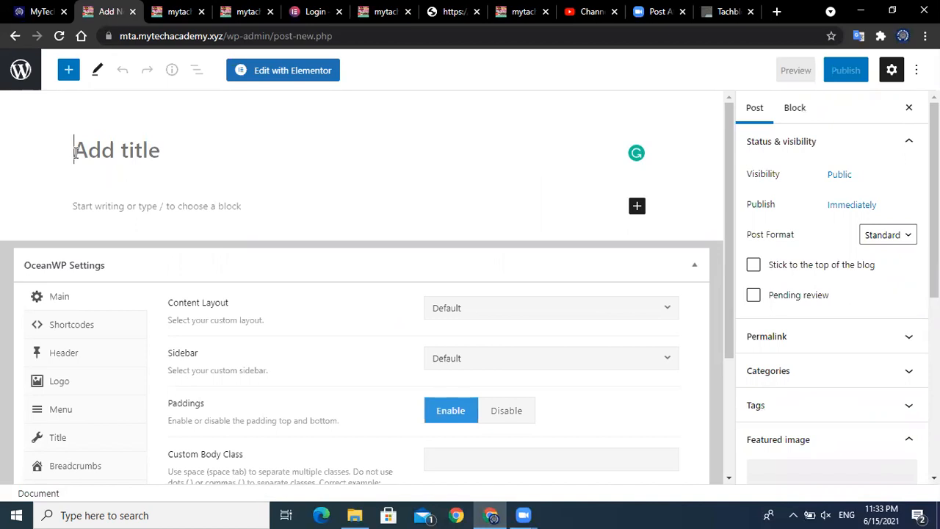
text(pa)
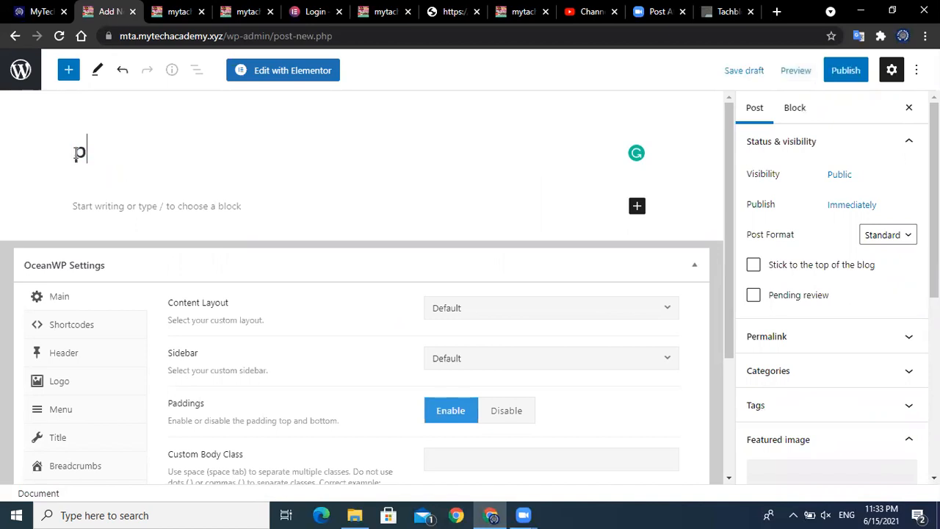
key(BackSpace)
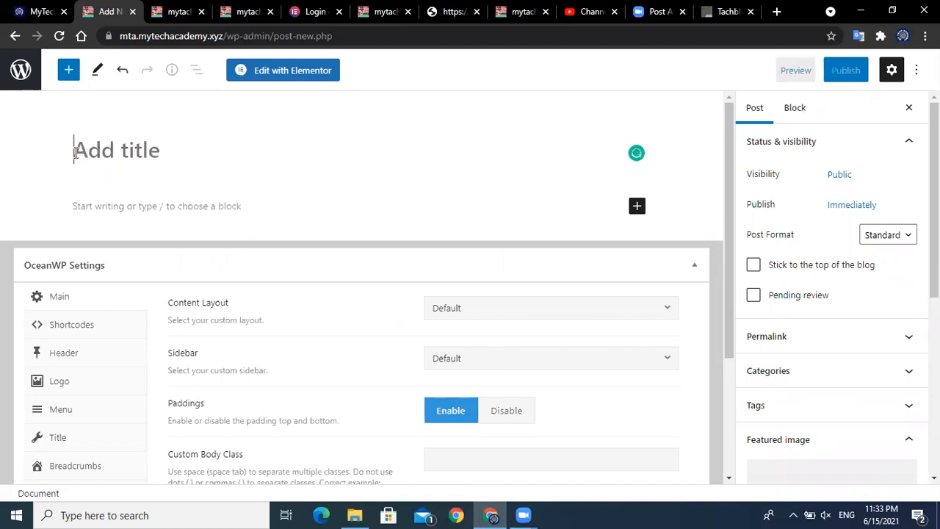
text(fr)
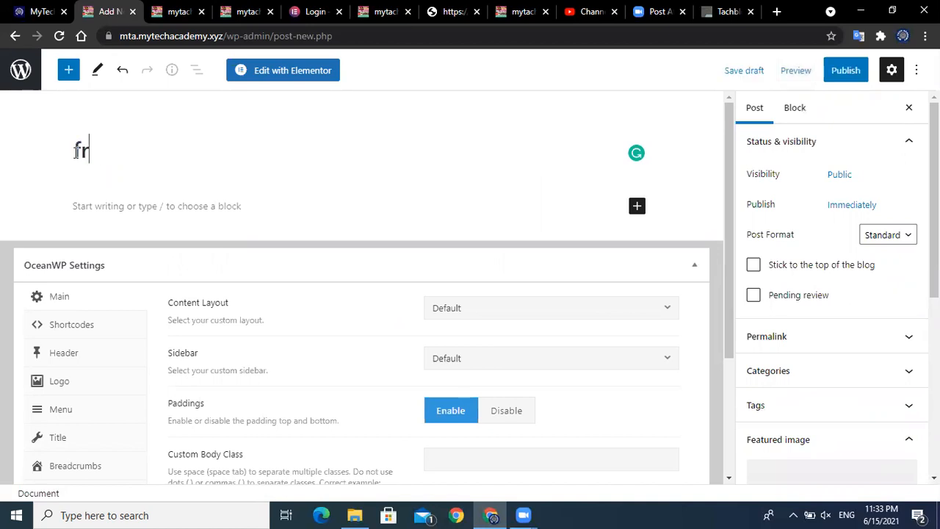
text(eelani)
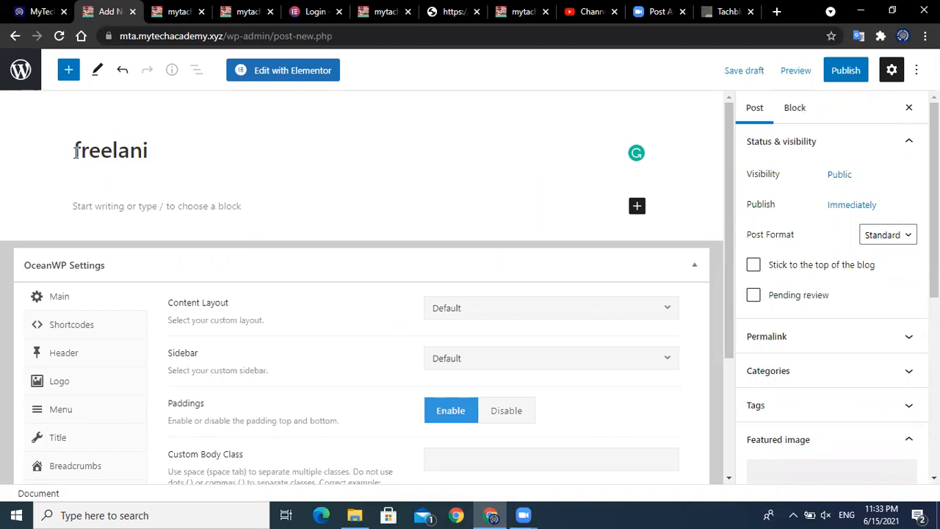
key(BackSpace)
text(cing)
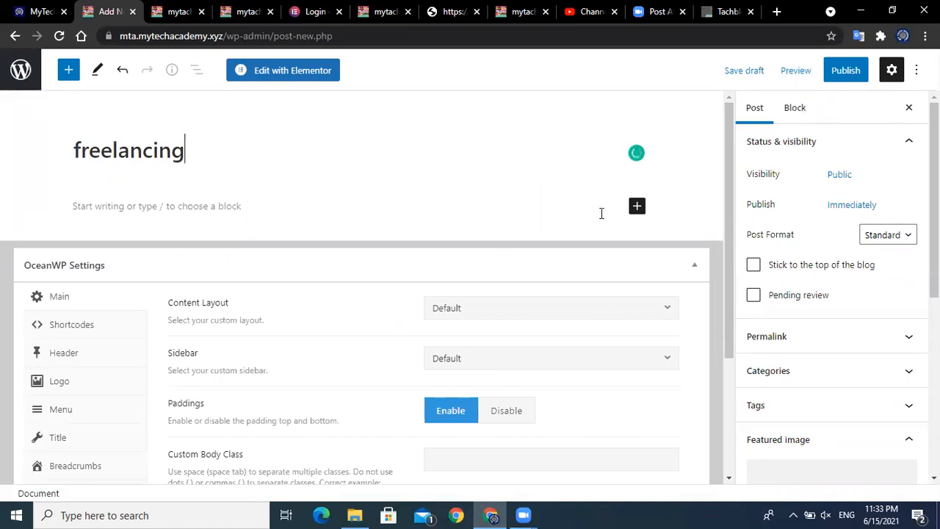
Step: Insert the Session # 9 freelancing image from the media library below the title and align it to the center
click(636, 206)
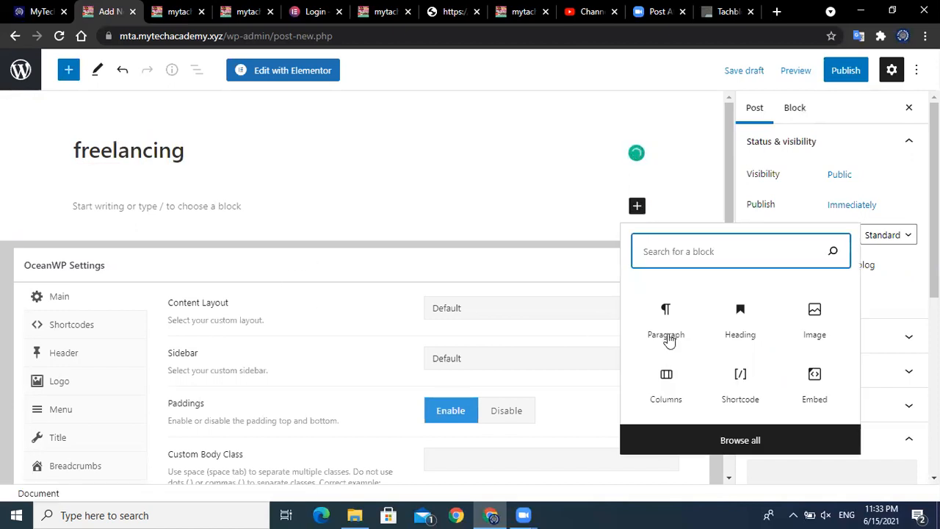
click(813, 320)
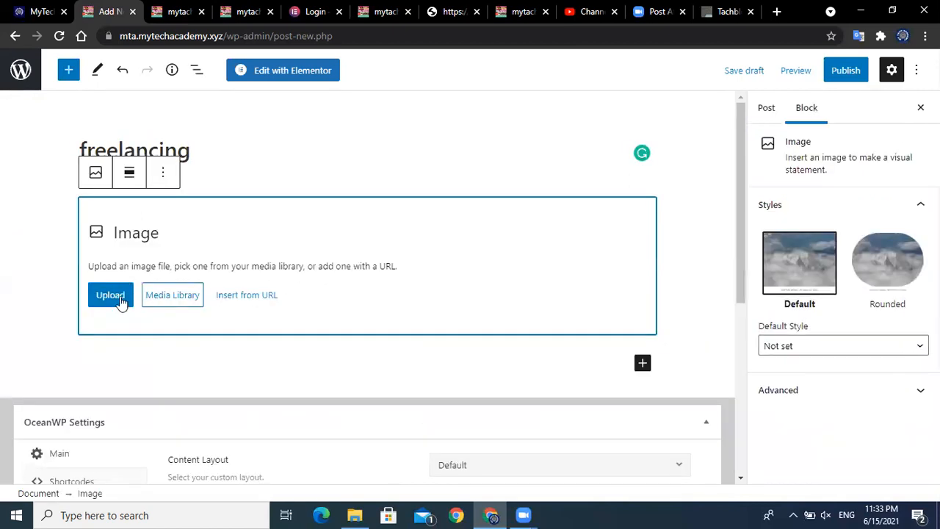
click(159, 300)
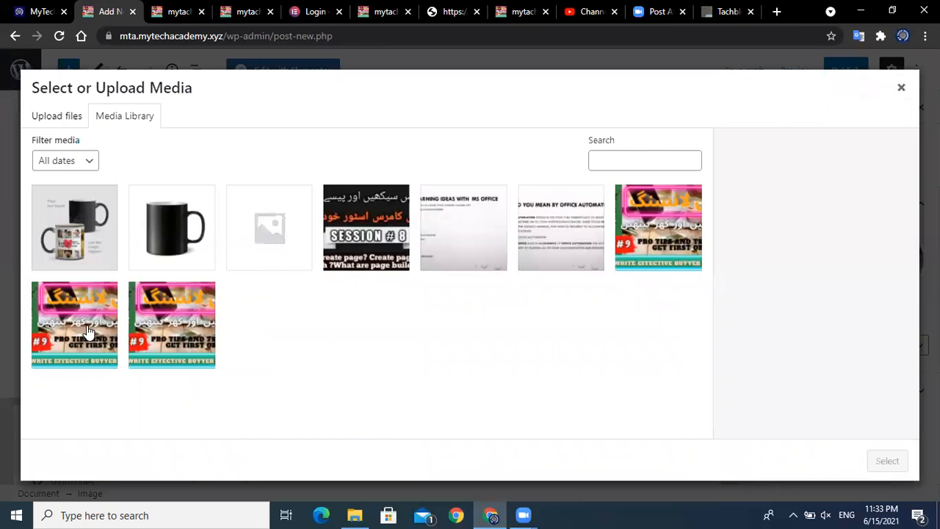
click(87, 331)
click(886, 461)
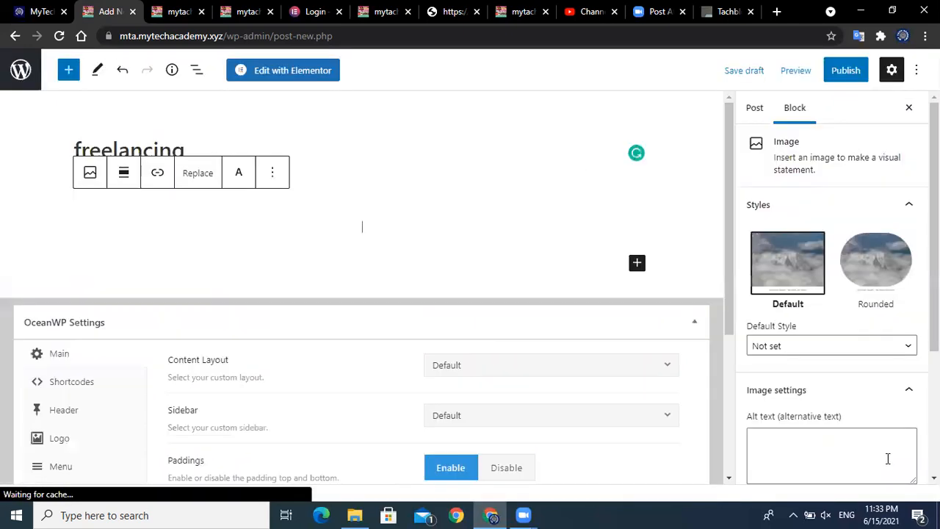
click(122, 173)
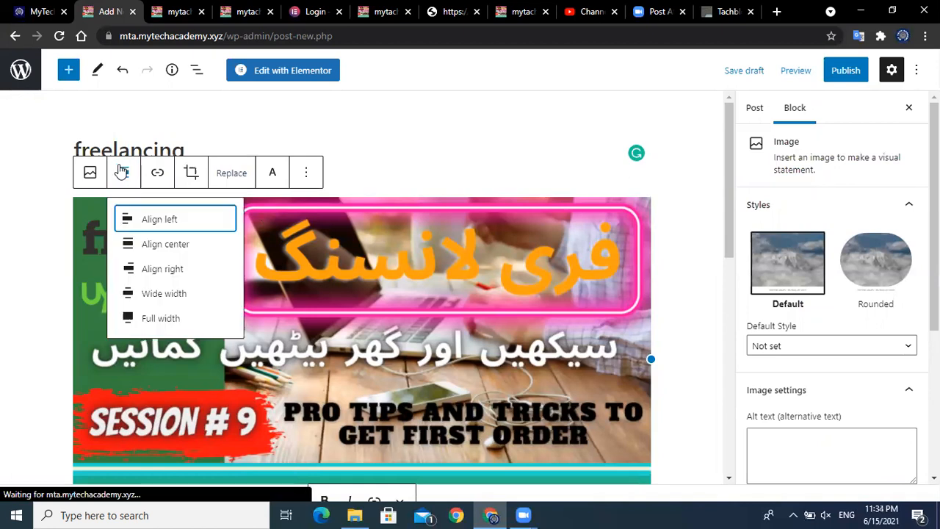
click(160, 250)
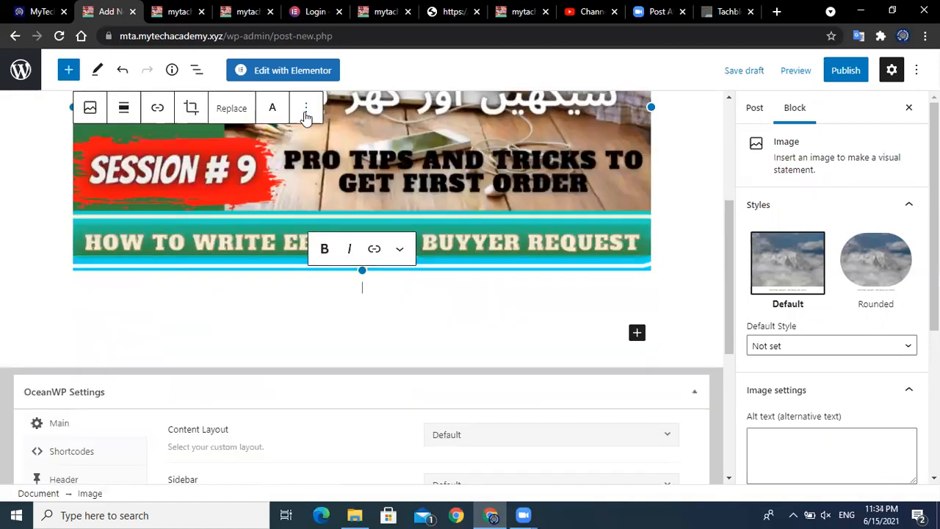
Step: Insert a columns block with the 50 / 50 variation below the image
drag(723, 258, 729, 295)
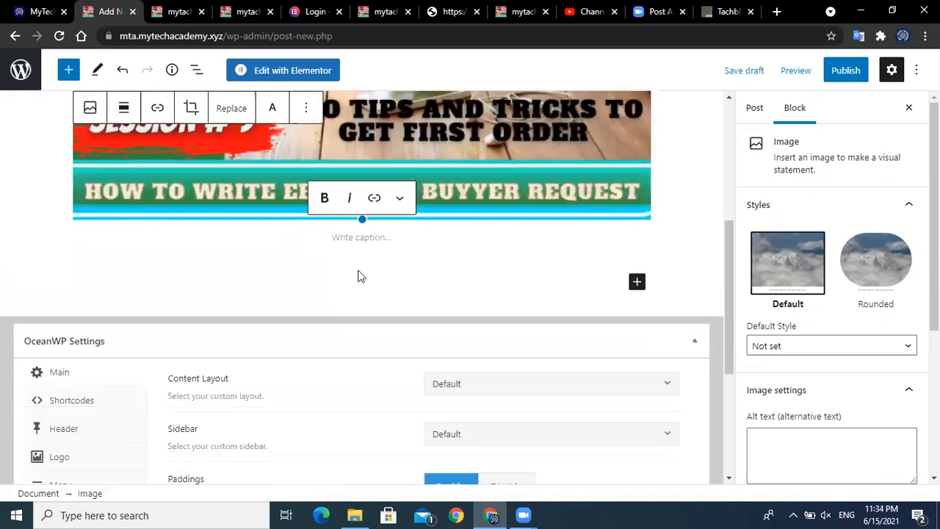
click(636, 283)
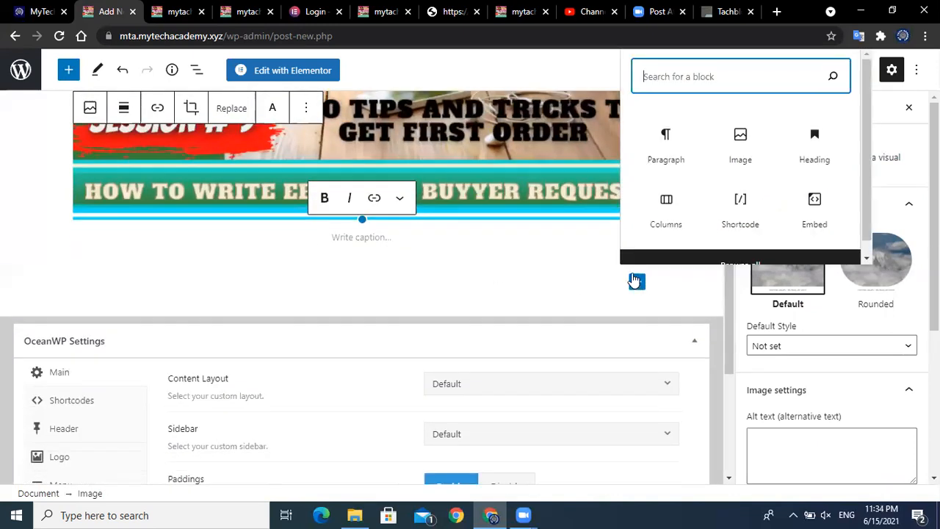
click(664, 151)
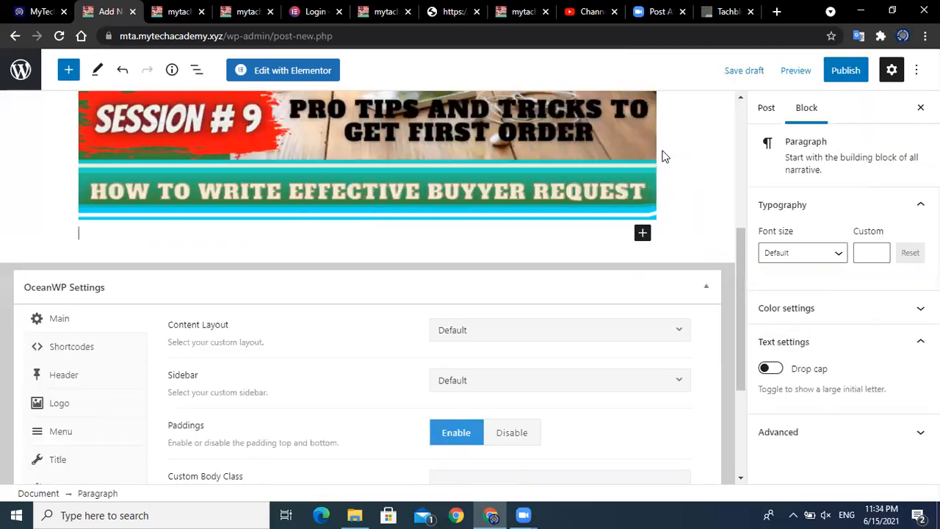
click(643, 234)
click(678, 409)
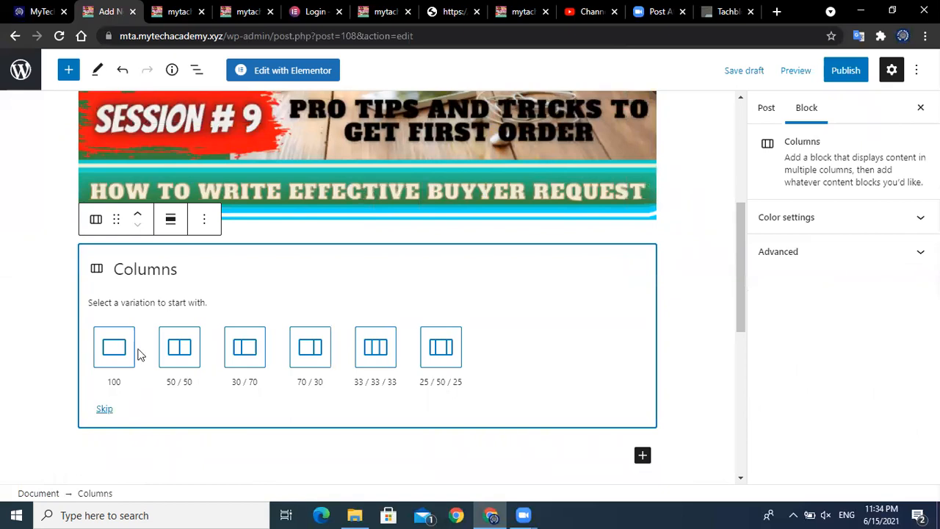
click(181, 362)
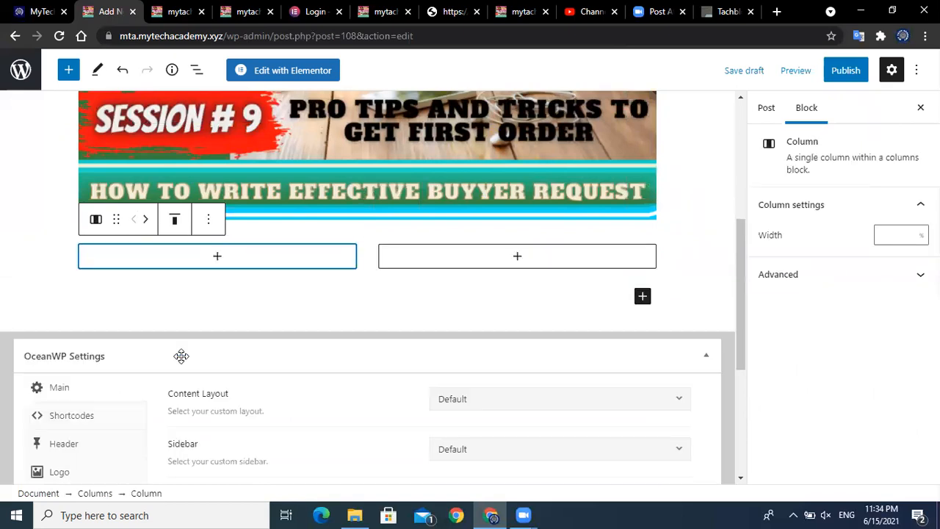
Step: Add a heading reading "what is freelancing" in the first column
click(211, 258)
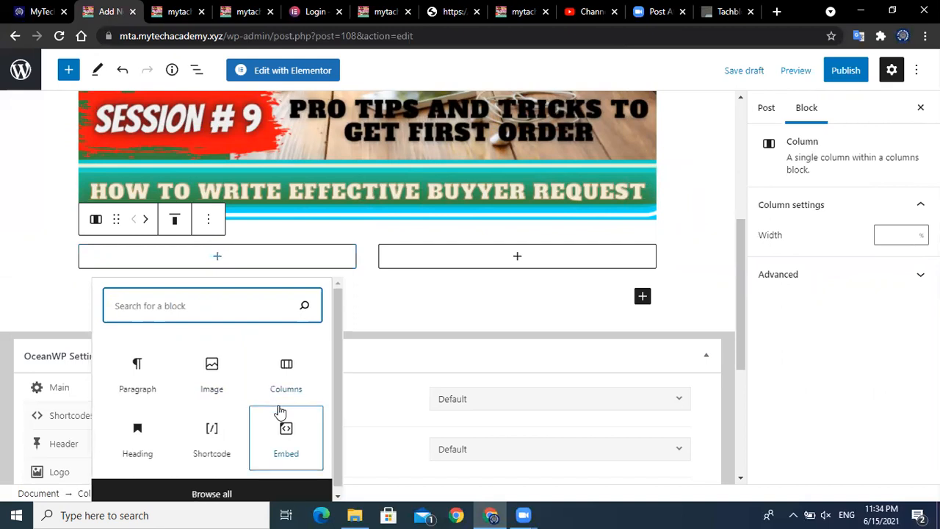
click(145, 441)
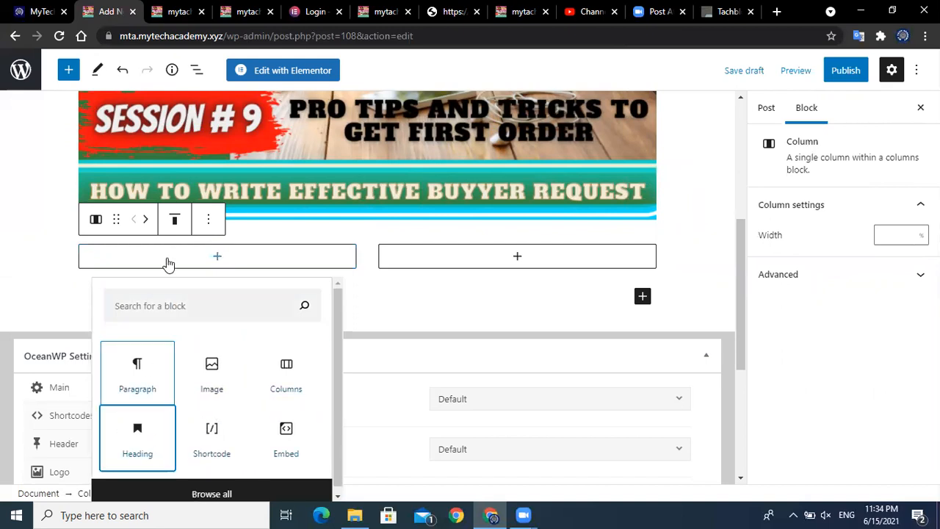
click(135, 455)
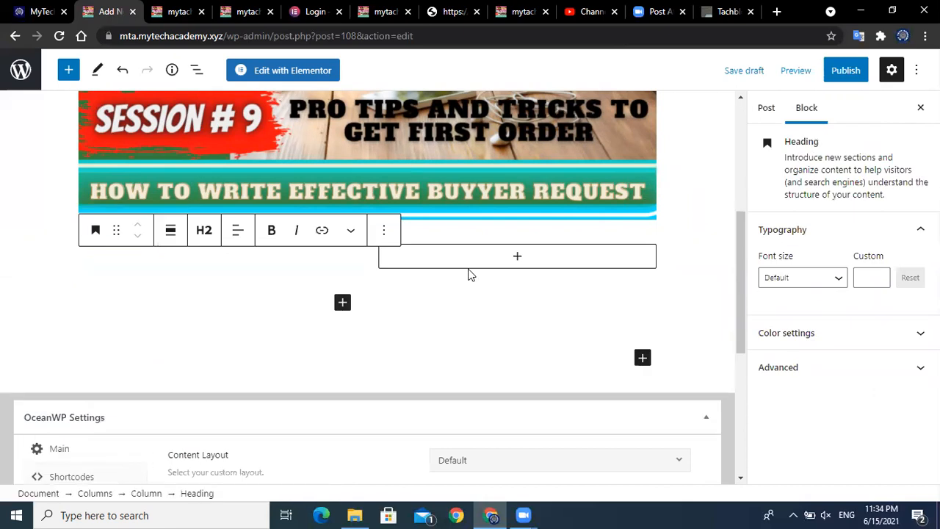
text(W)
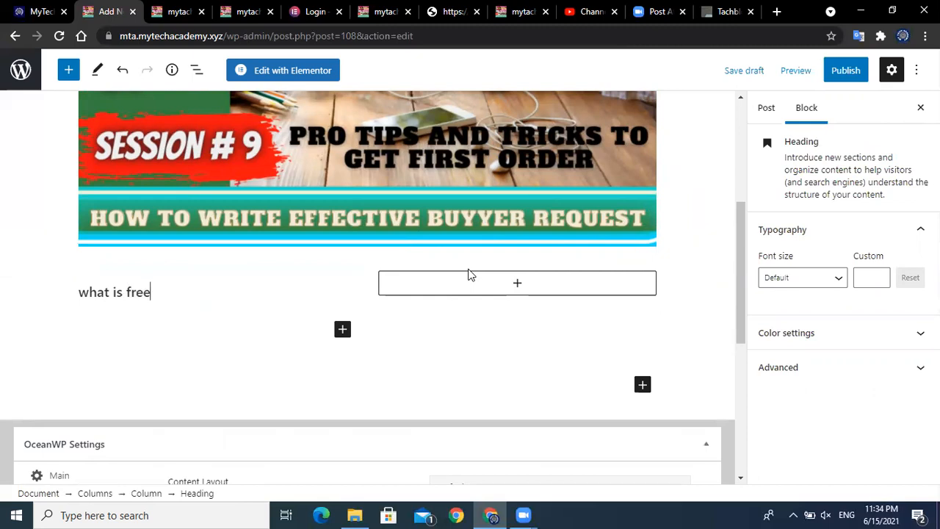
text(hat is freelani)
key(BackSpace)
Step: Add a paragraph block in the second column and paste the copied "Plattsounds im Schaumburger Land" article text into it
click(515, 284)
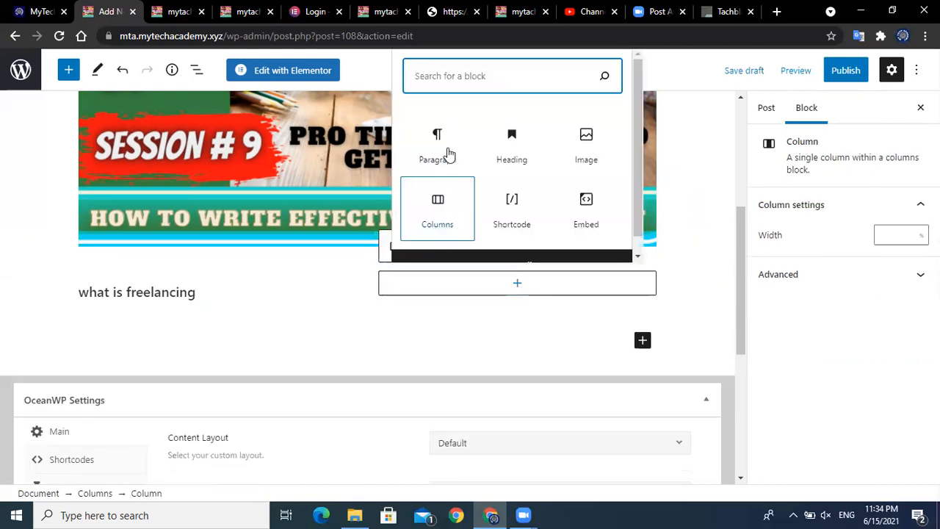
click(444, 150)
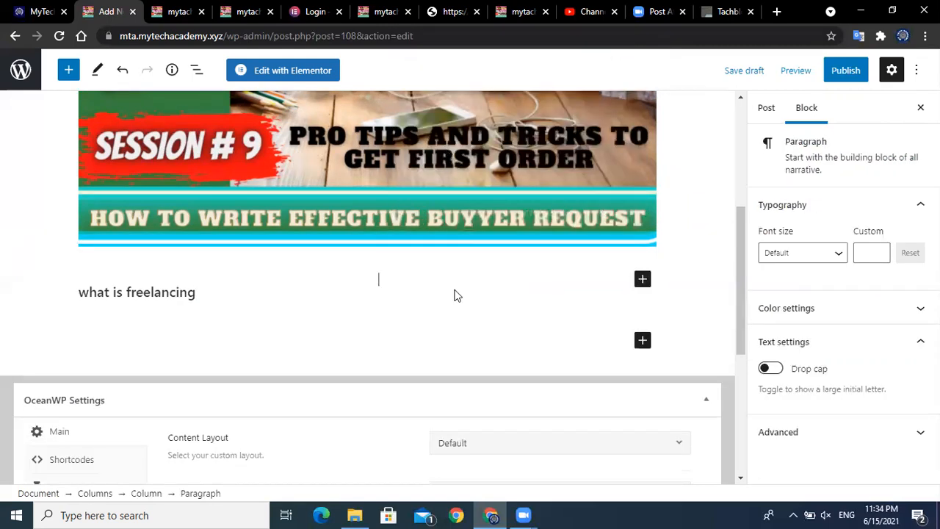
right_click(396, 282)
click(435, 155)
Step: Add an image block below the "what is freelancing" heading in the first column
drag(736, 247, 746, 294)
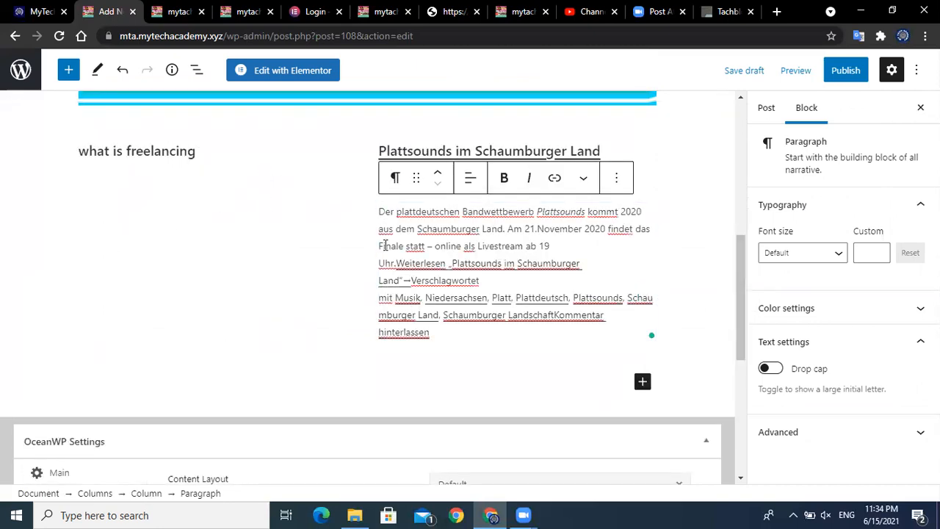
click(157, 152)
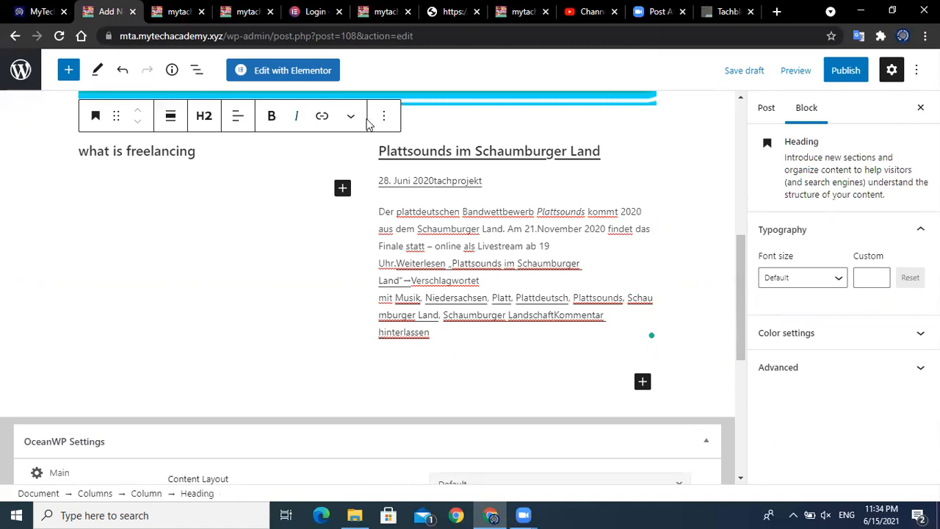
click(342, 188)
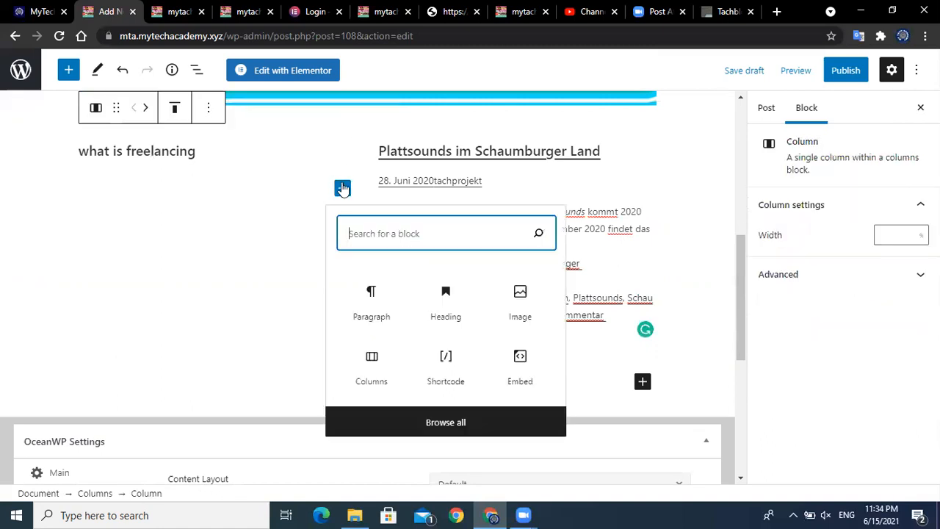
click(518, 308)
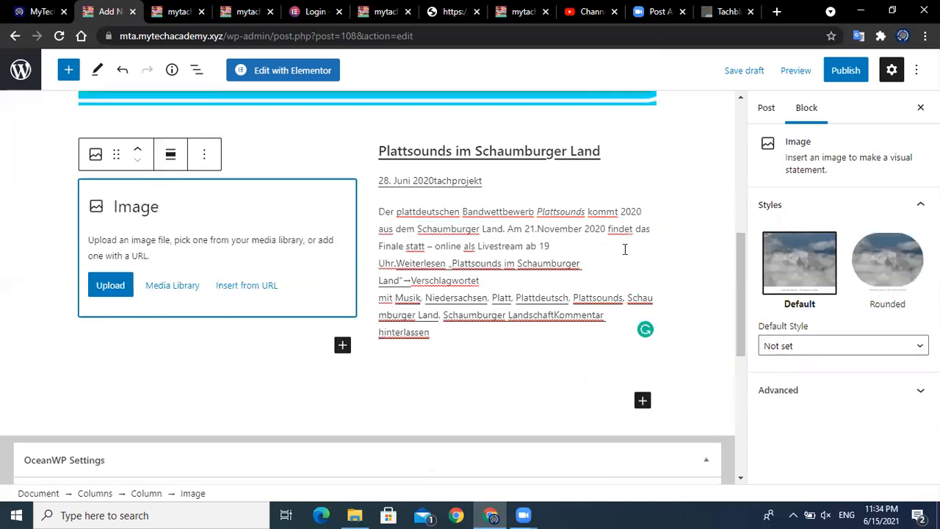
Step: Try the Rounded style on the empty image block, return it to Default and check the block's transform options
click(899, 271)
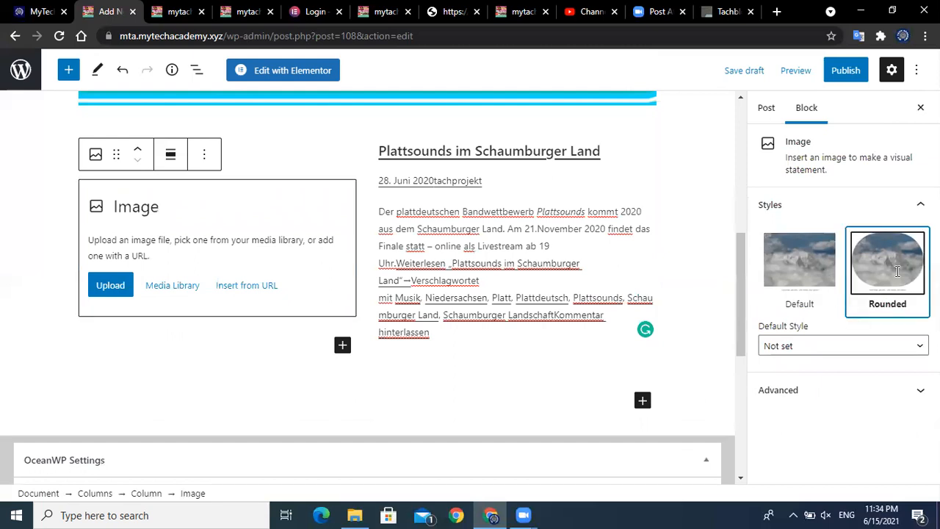
click(793, 267)
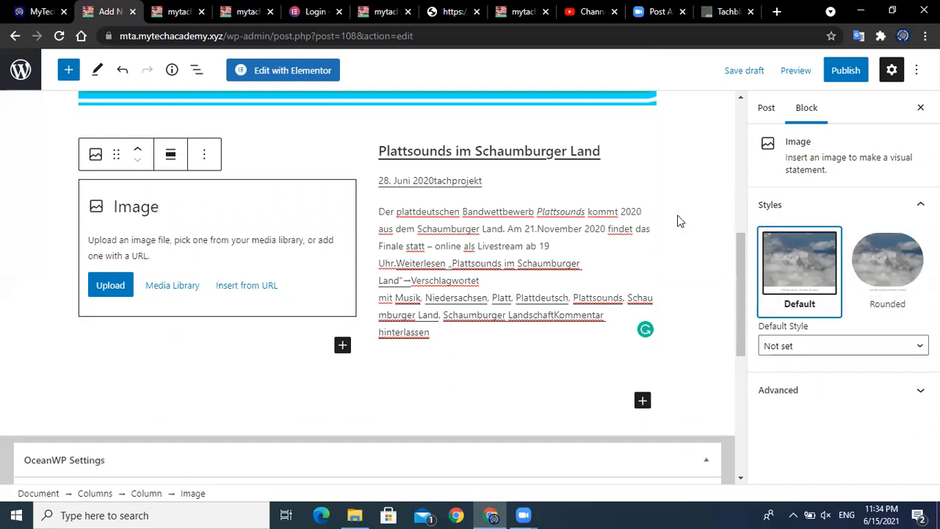
click(95, 154)
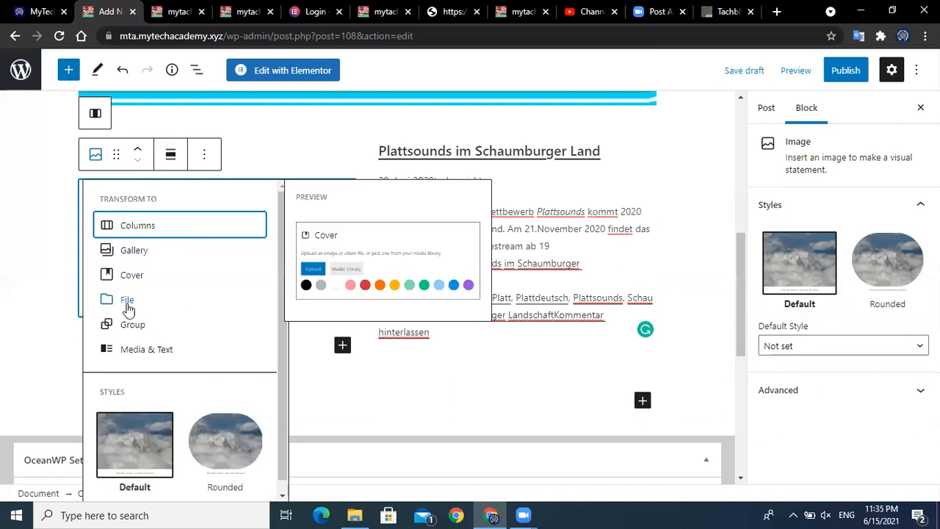
click(26, 277)
Step: Insert the Session # 9 freelancing image from the media library into the first column's image block and apply the Rounded style
click(147, 290)
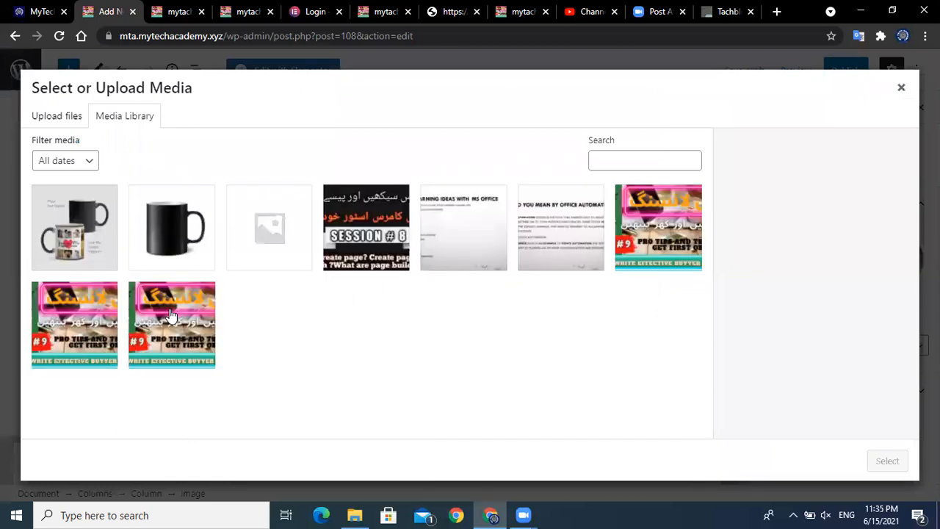
click(171, 316)
click(888, 460)
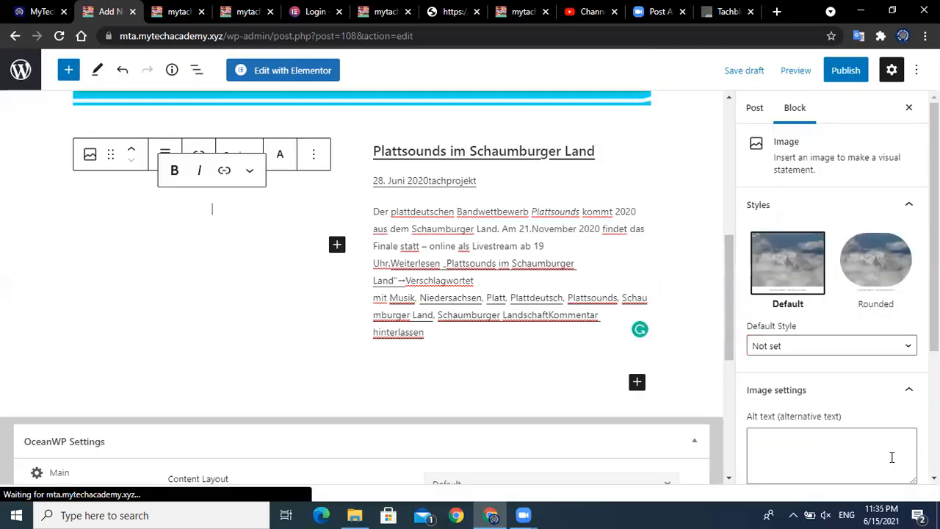
click(874, 266)
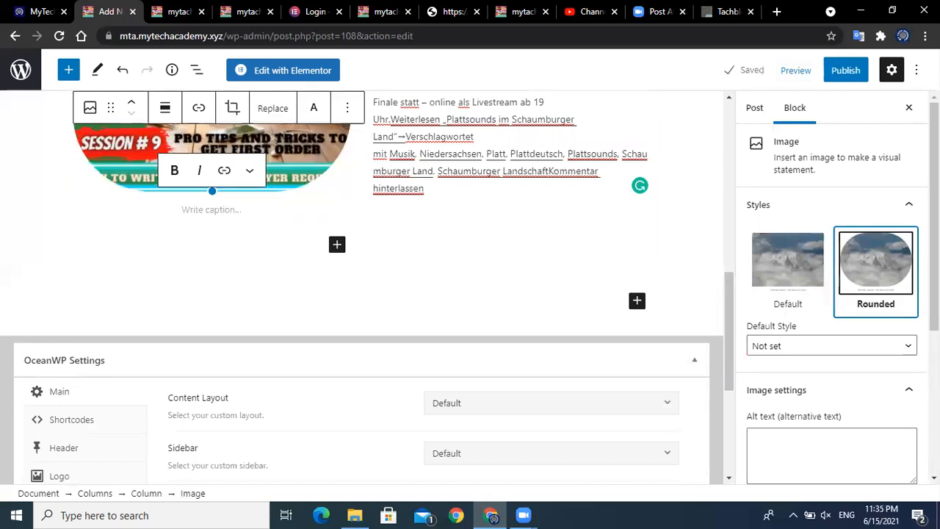
drag(729, 291, 729, 251)
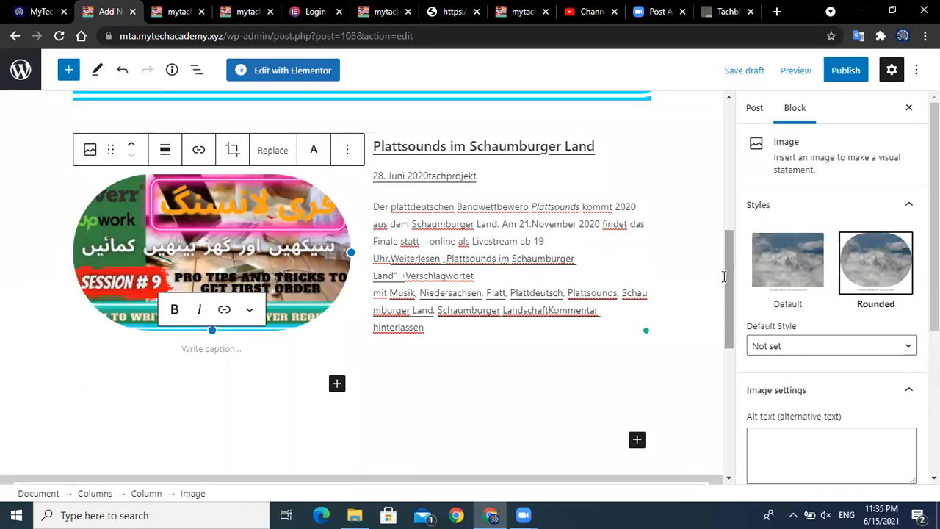
Step: Examine the image block's default style choices, image settings and advanced options
click(909, 348)
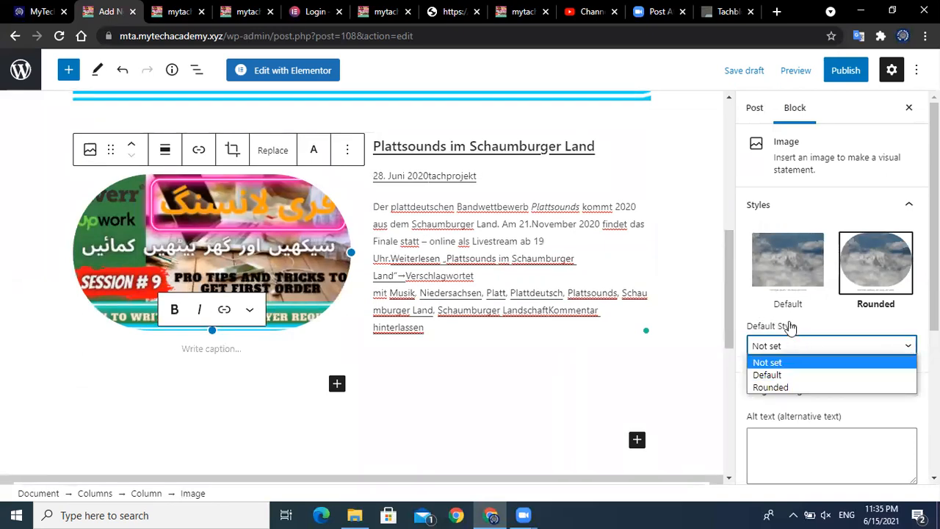
click(934, 286)
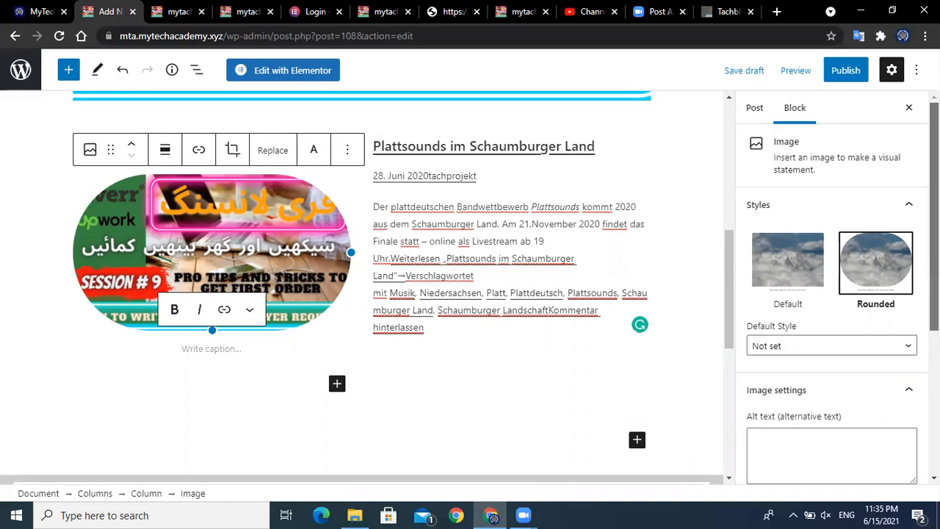
click(904, 207)
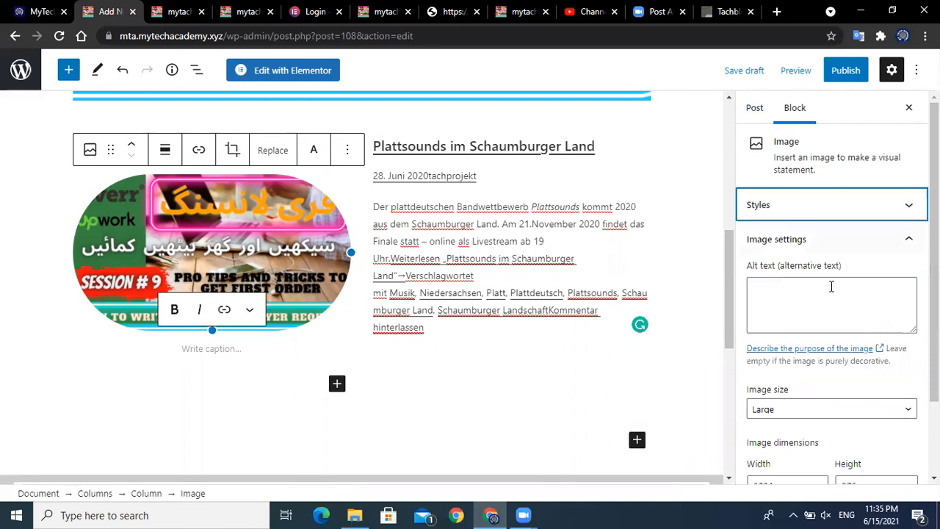
drag(934, 221, 933, 291)
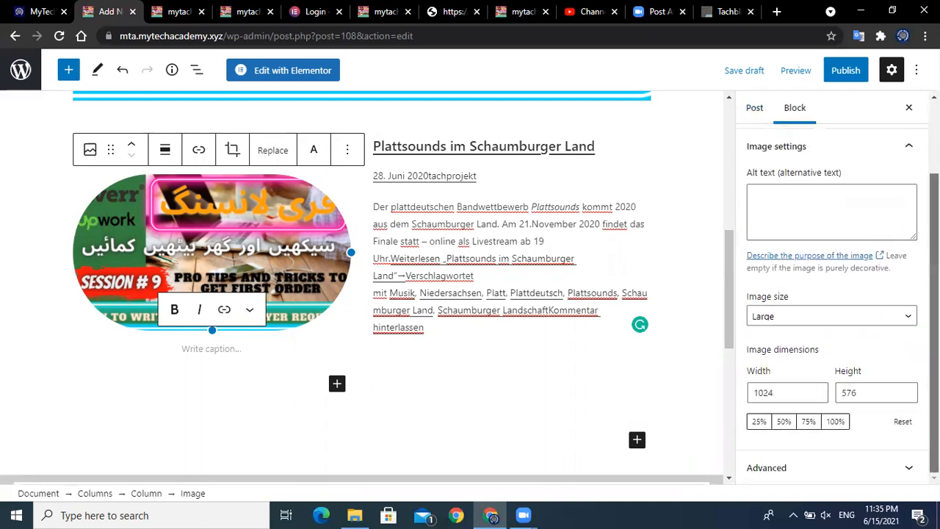
click(908, 470)
drag(934, 279, 934, 370)
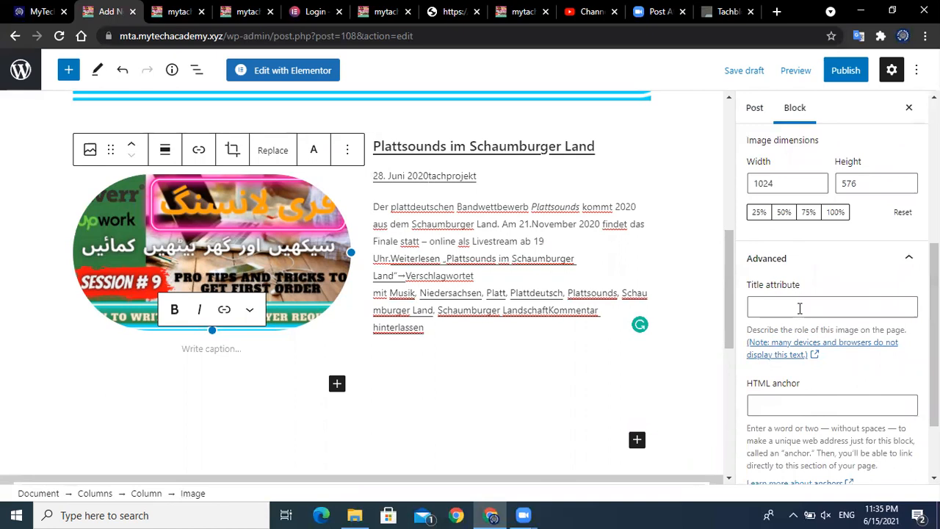
drag(934, 330, 934, 192)
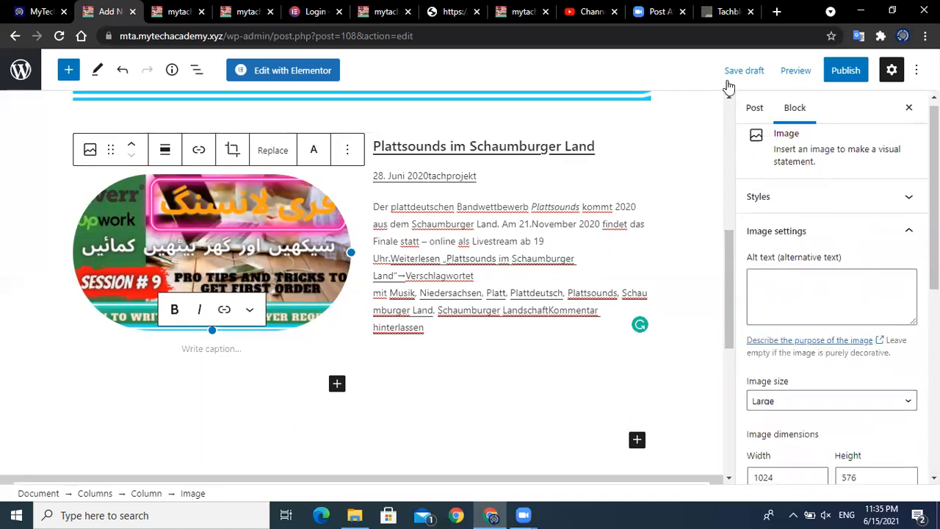
Step: Examine the post's status and visibility settings and the available post formats
click(753, 109)
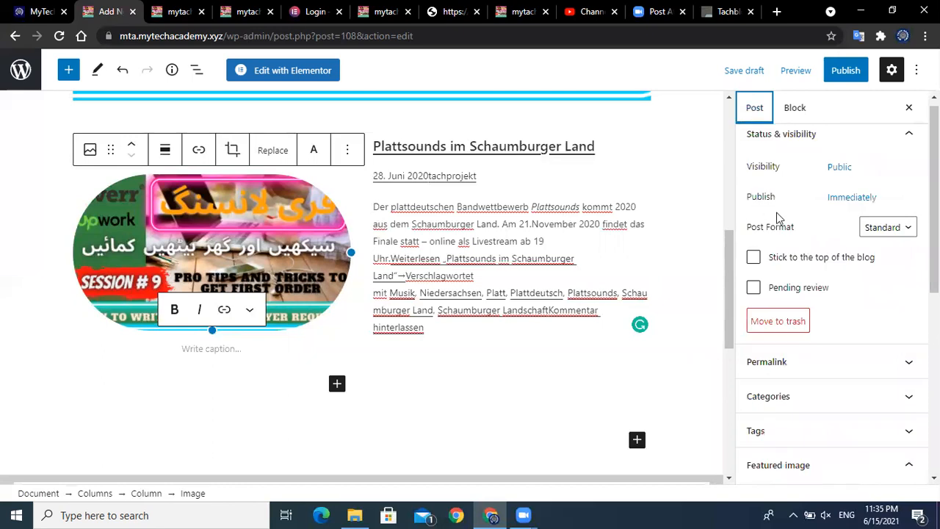
click(874, 227)
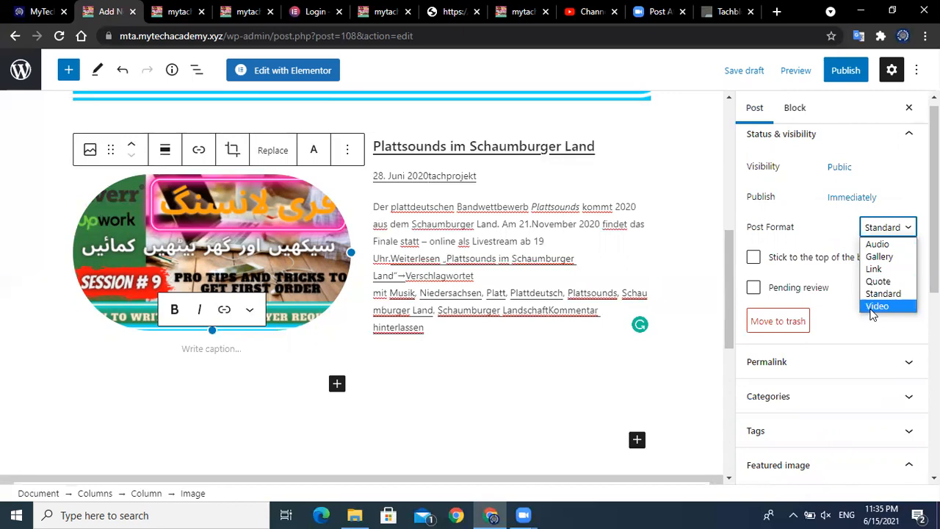
click(839, 217)
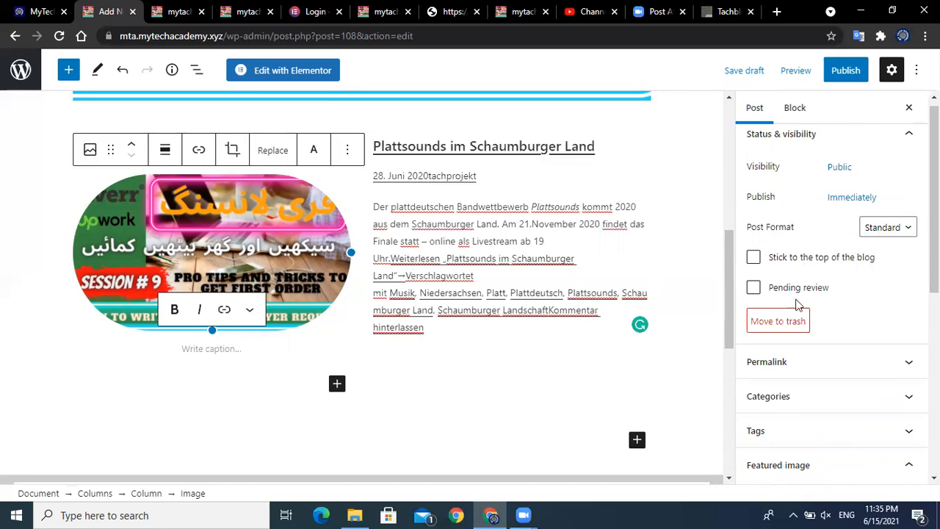
Step: Create a new category named "freelaning" without a parent category and assign the post to it
scroll(908, 327, down, 1)
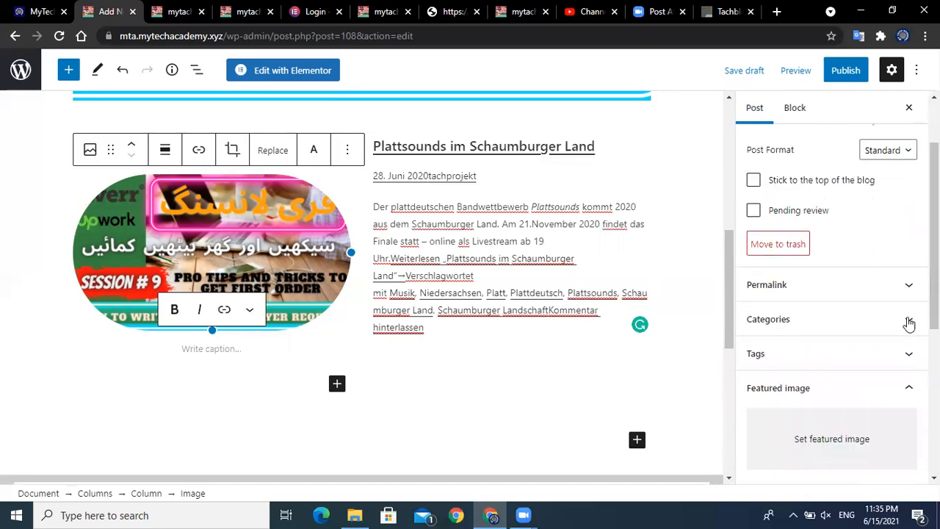
click(908, 325)
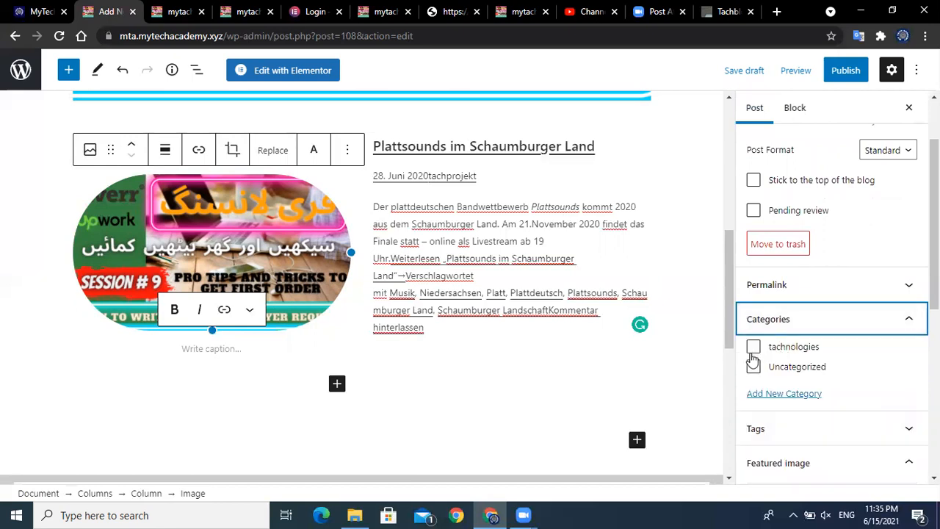
click(775, 402)
click(784, 434)
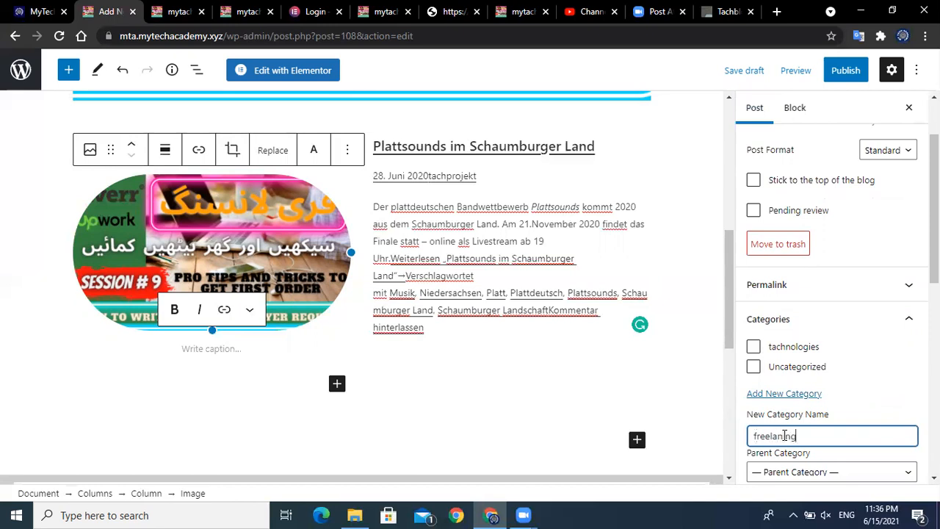
scroll(911, 286, down, 2)
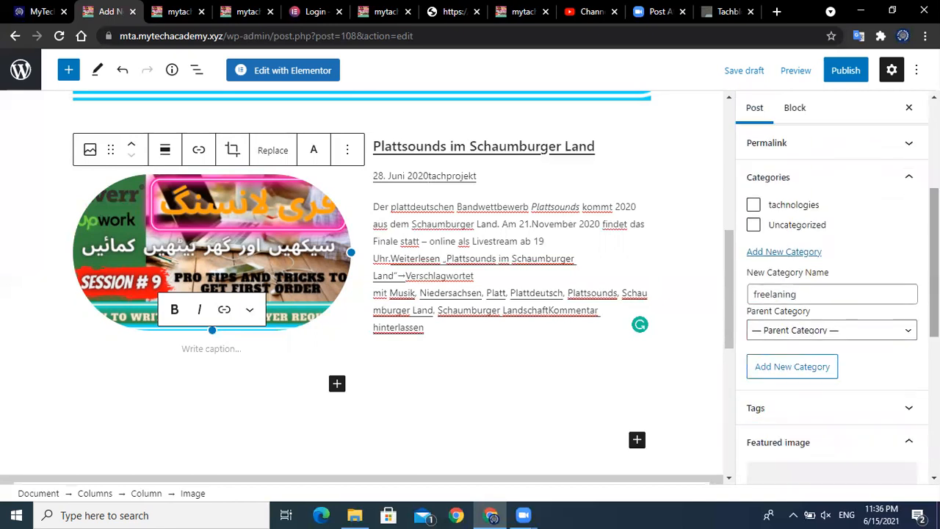
click(910, 335)
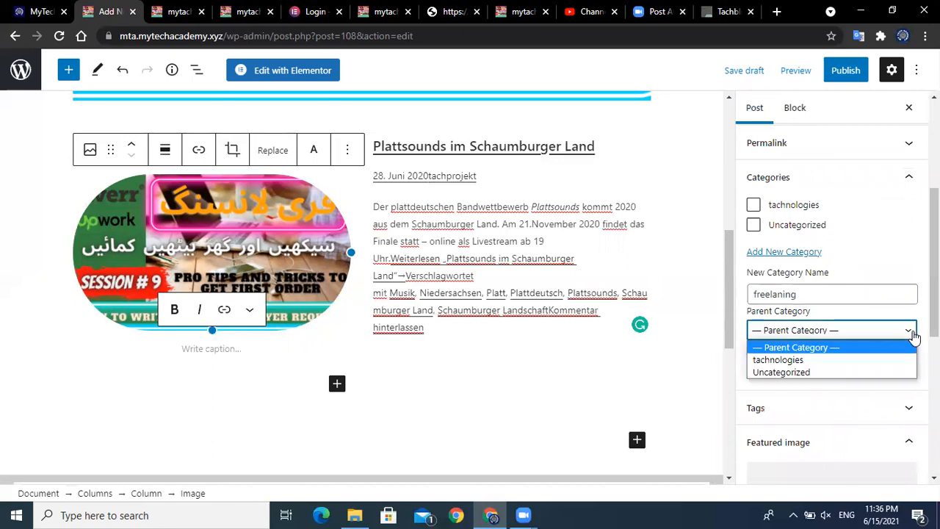
click(874, 387)
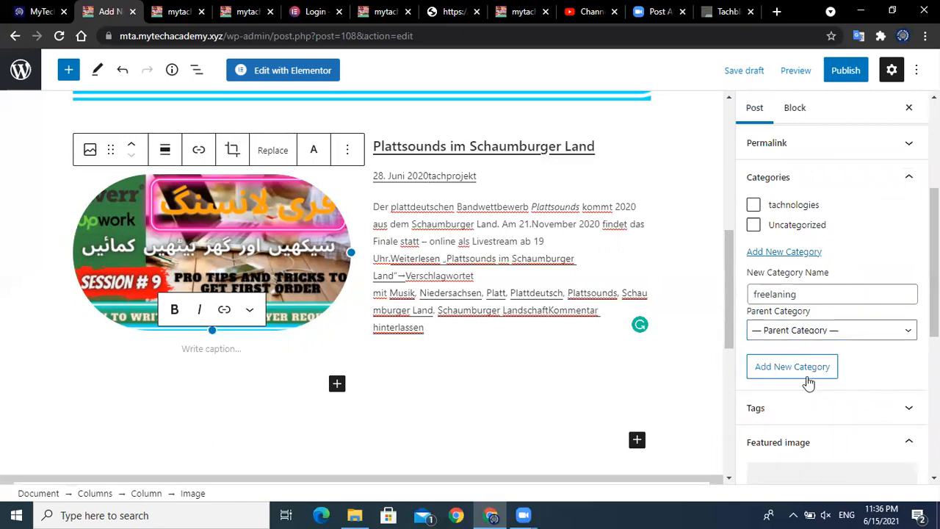
click(813, 340)
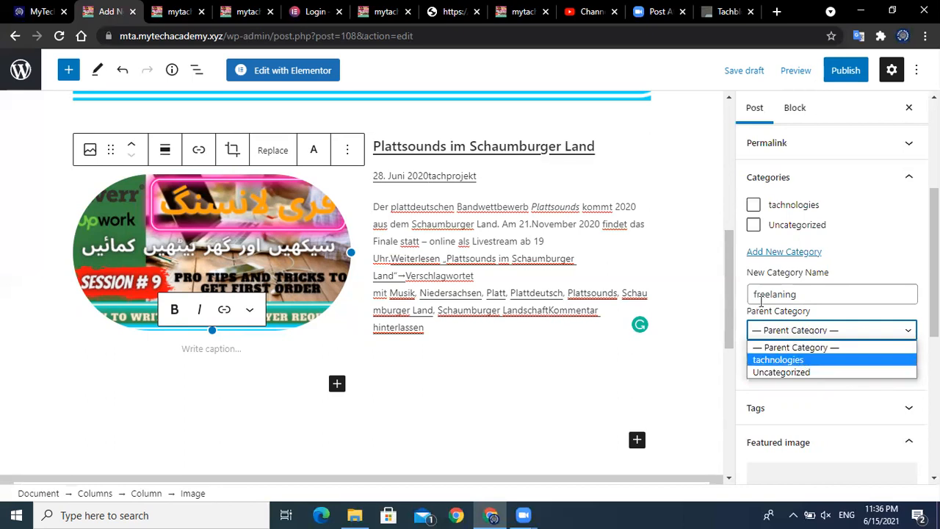
click(860, 395)
click(792, 368)
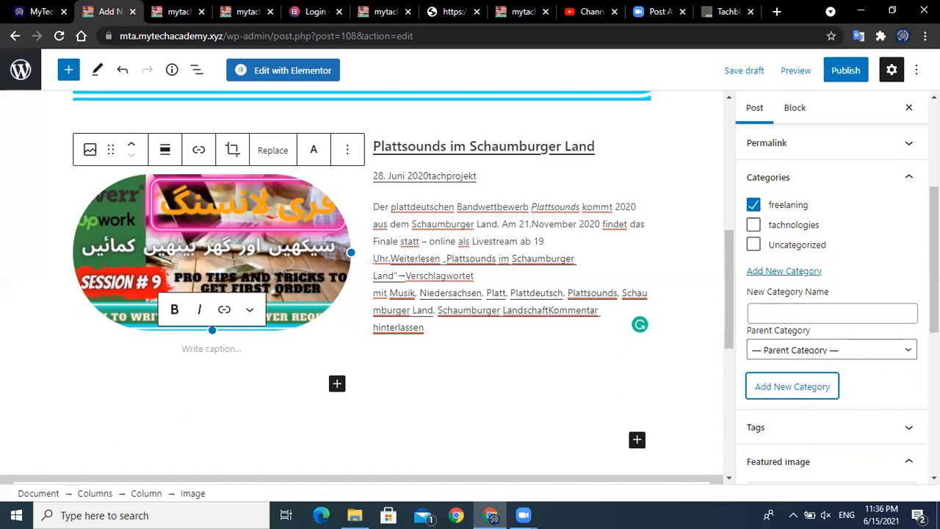
Step: Add the tags "earning" and "mytech academy" to the post
scroll(832, 293, down, 3)
click(909, 327)
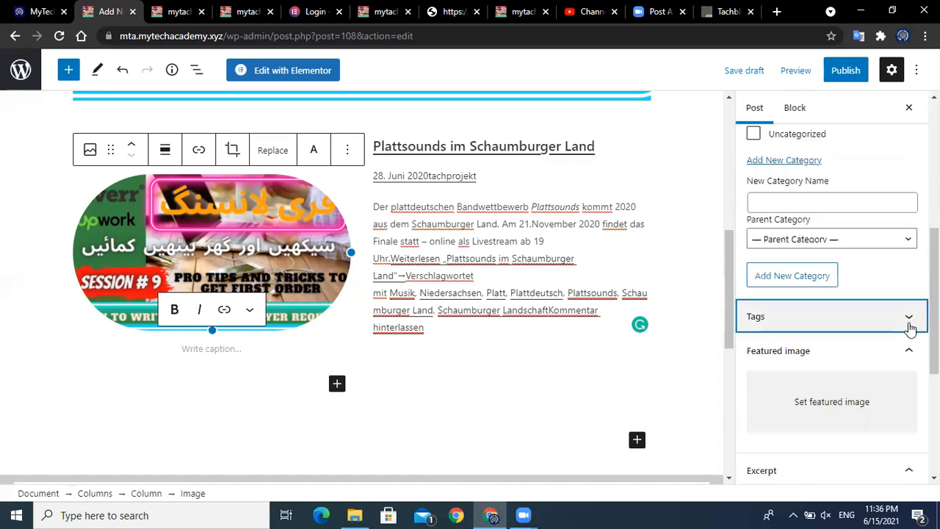
click(829, 363)
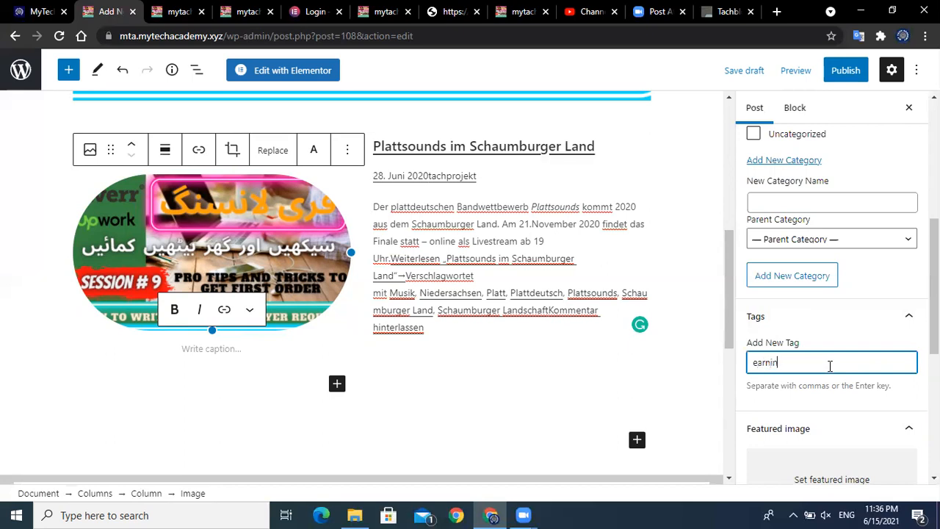
key(Return)
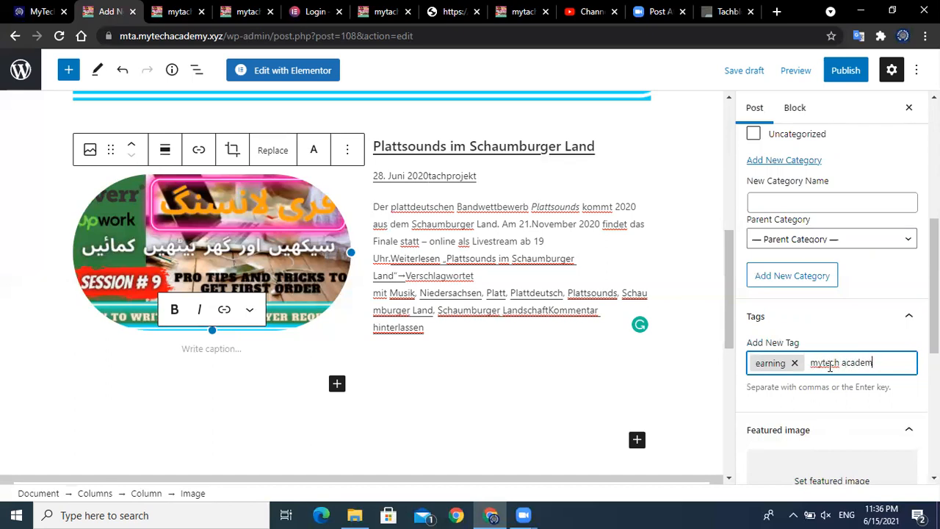
text(mytech academy)
key(Return)
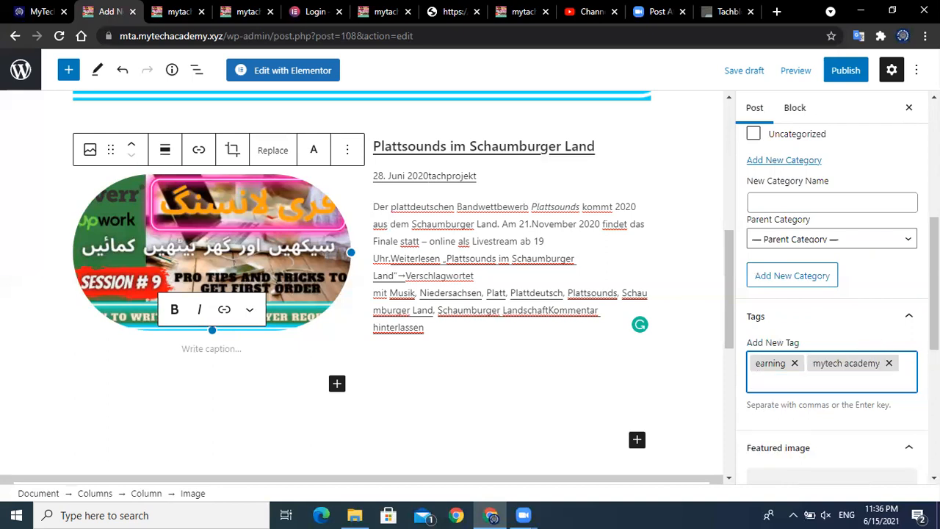
Step: Set the Session # 8 image from the media library as the post's featured image
scroll(910, 355, down, 2)
click(826, 339)
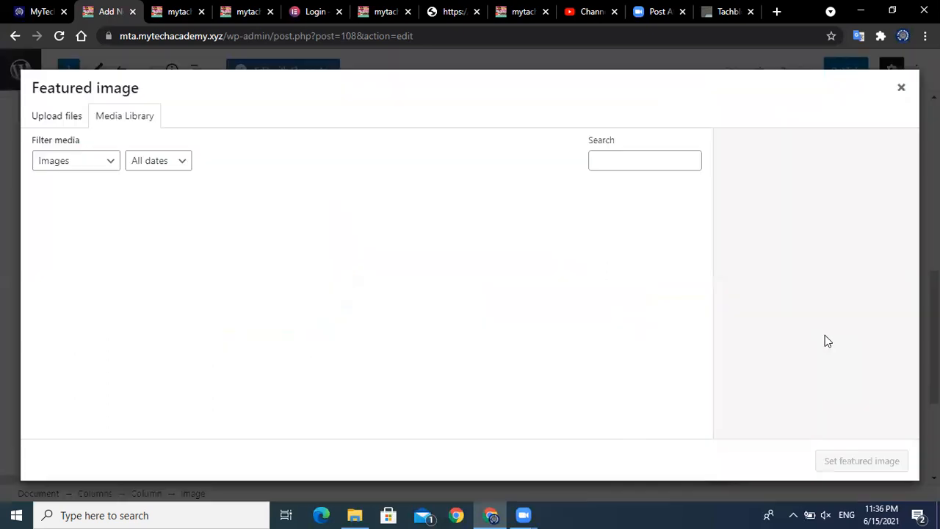
click(341, 224)
click(852, 460)
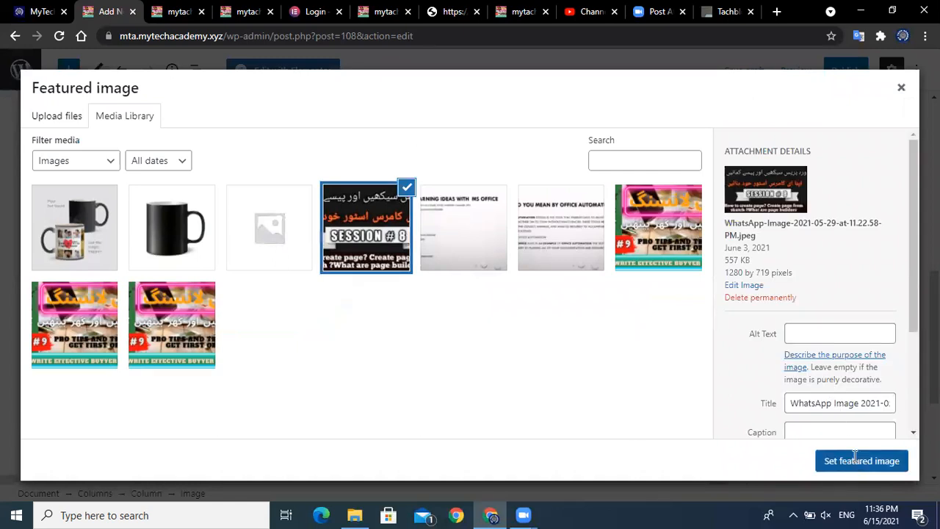
scroll(791, 357, down, 3)
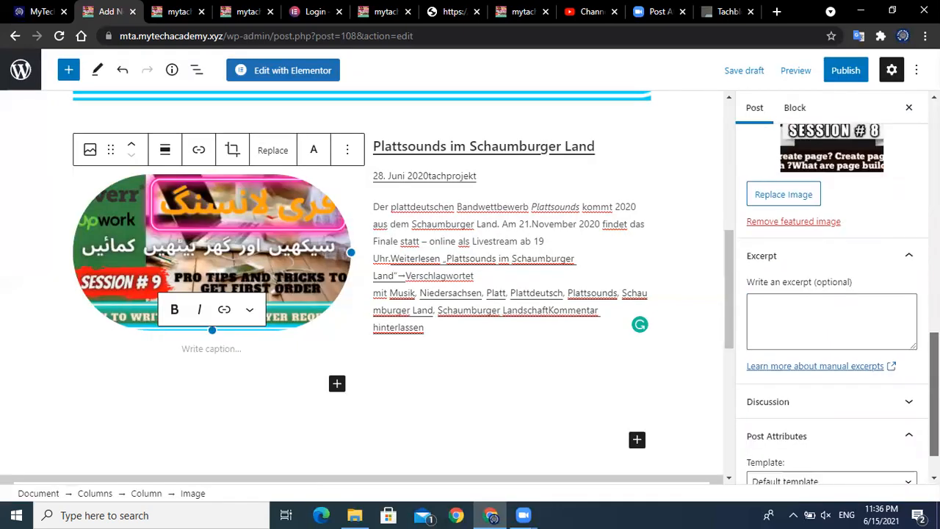
Step: Check the available post templates and keep the post on Default template
scroll(830, 293, down, 1)
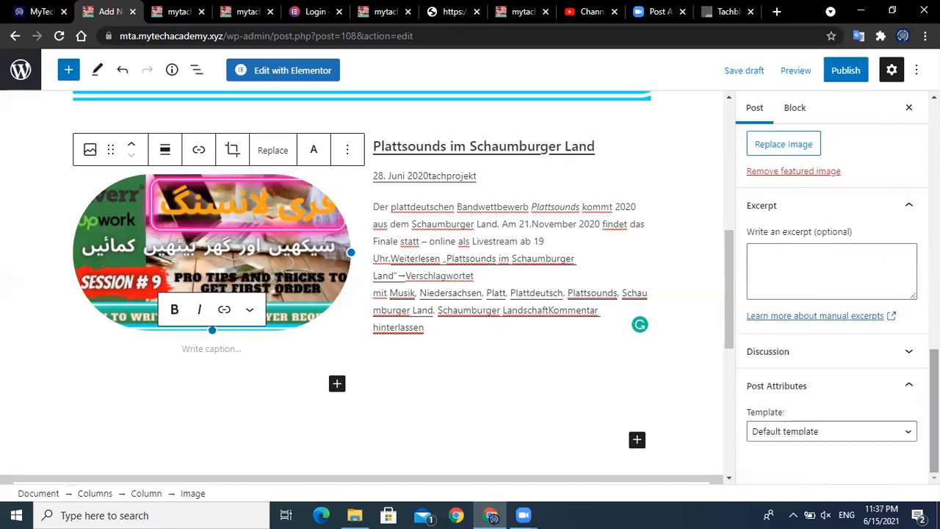
click(906, 431)
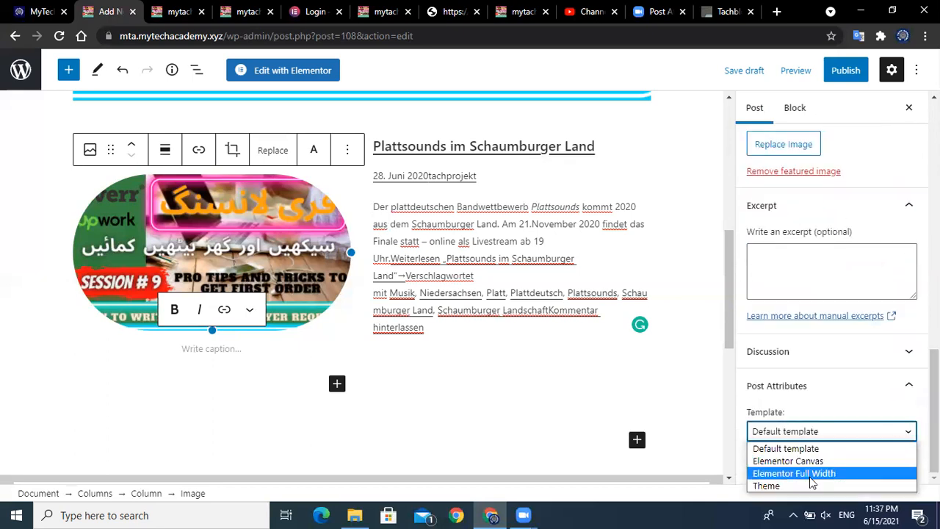
click(844, 448)
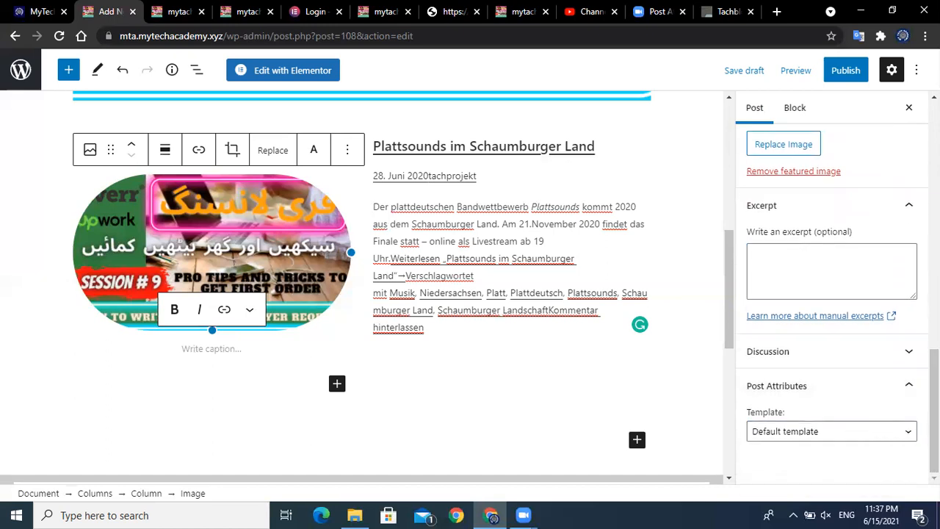
Step: Preview the post in a new tab and review its featured image, content, two-column section and tags
scroll(934, 411, up, 10)
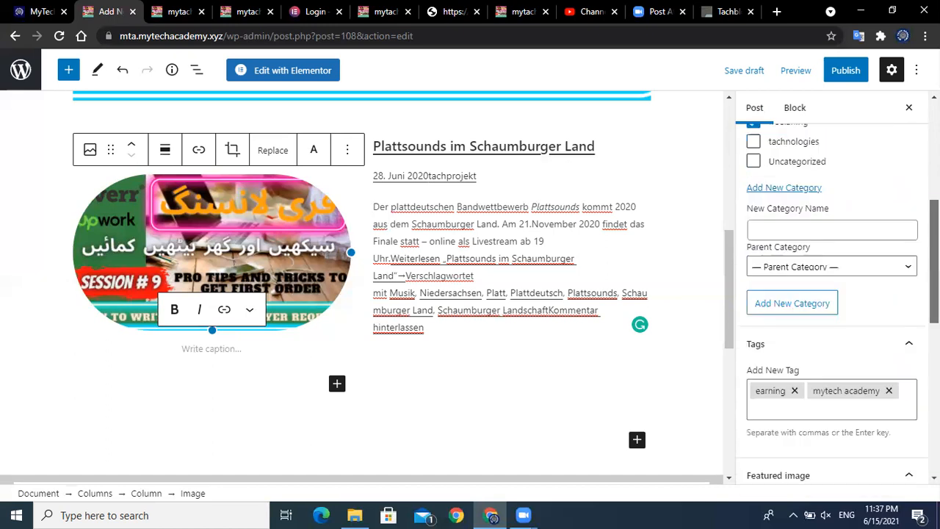
right_click(800, 78)
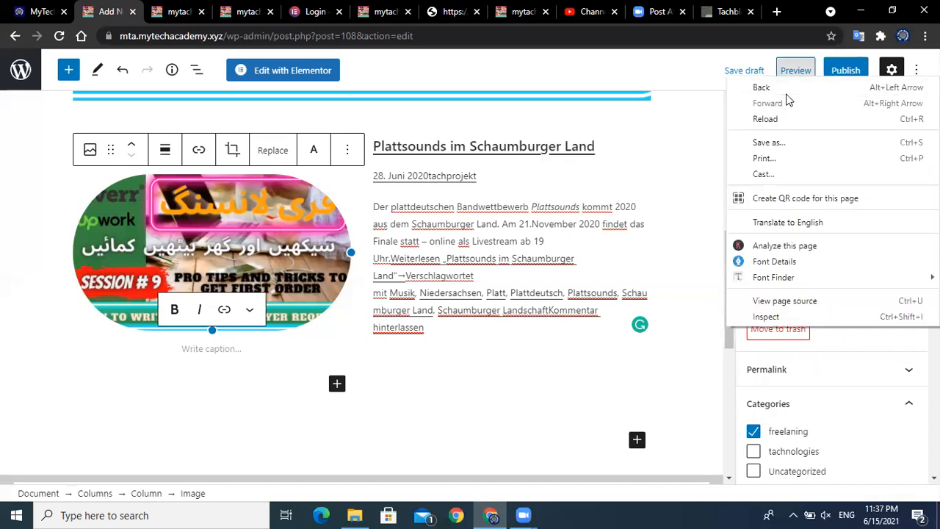
click(795, 71)
click(796, 70)
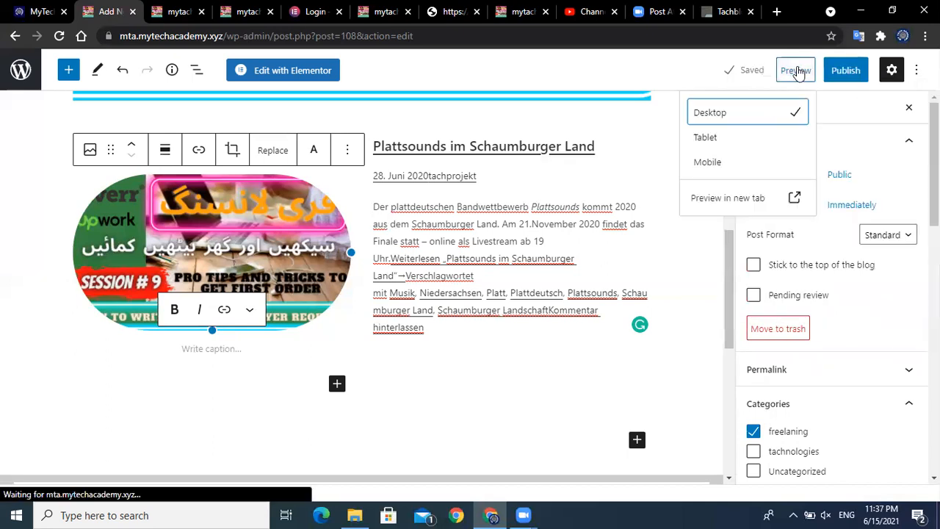
click(729, 197)
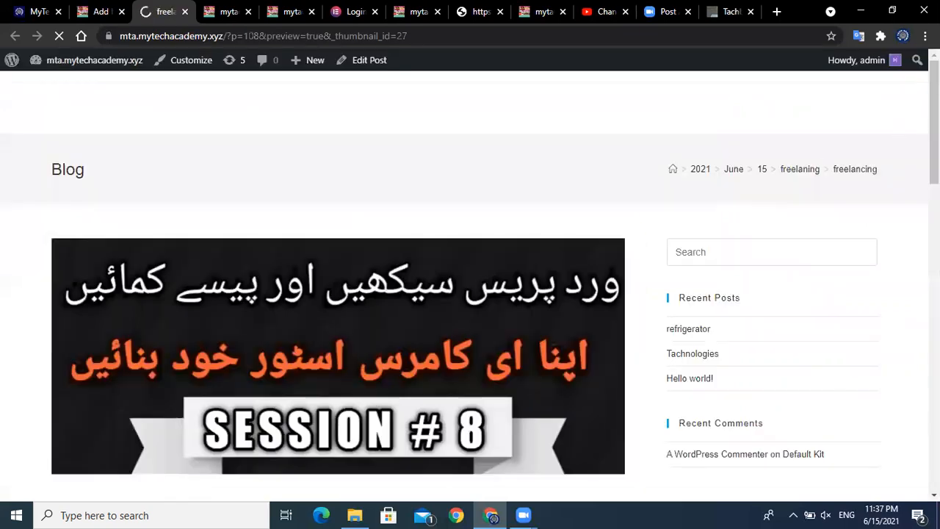
scroll(729, 204, down, 4)
scroll(729, 204, down, 7)
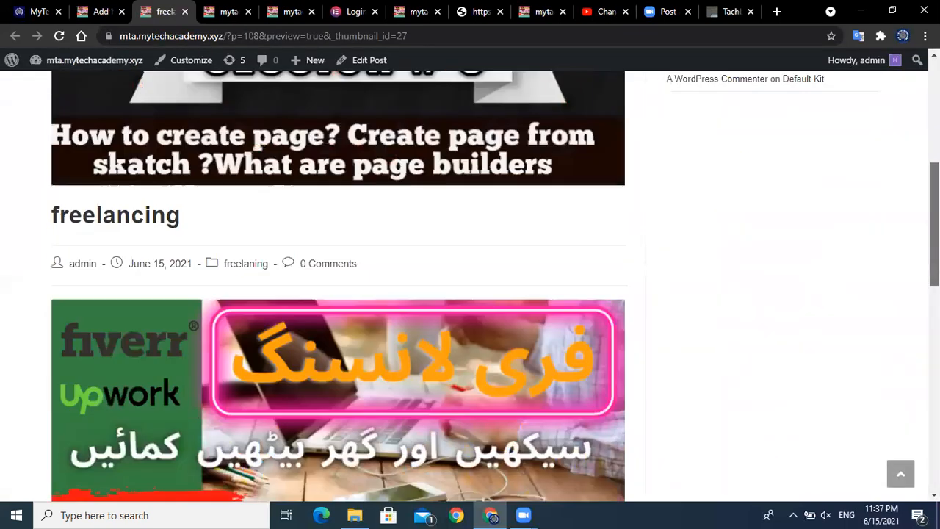
scroll(204, 211, down, 1)
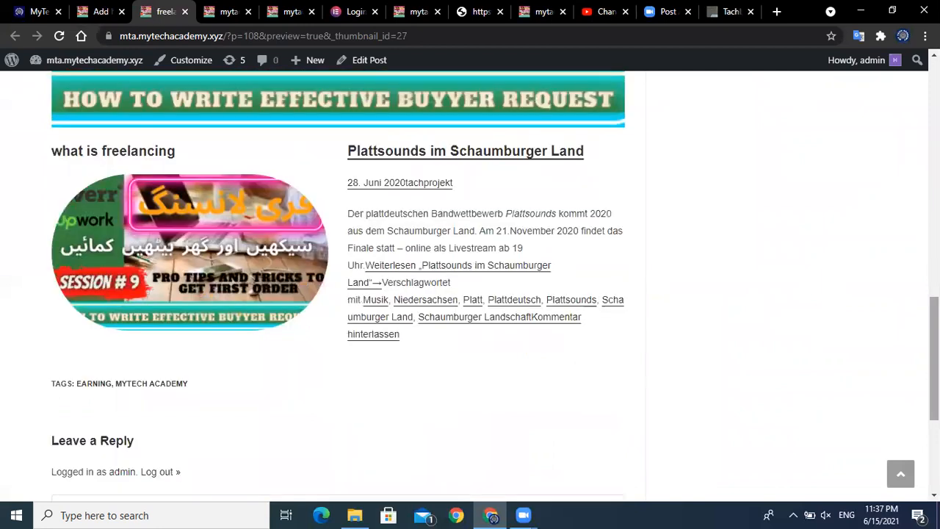
drag(933, 358, 933, 118)
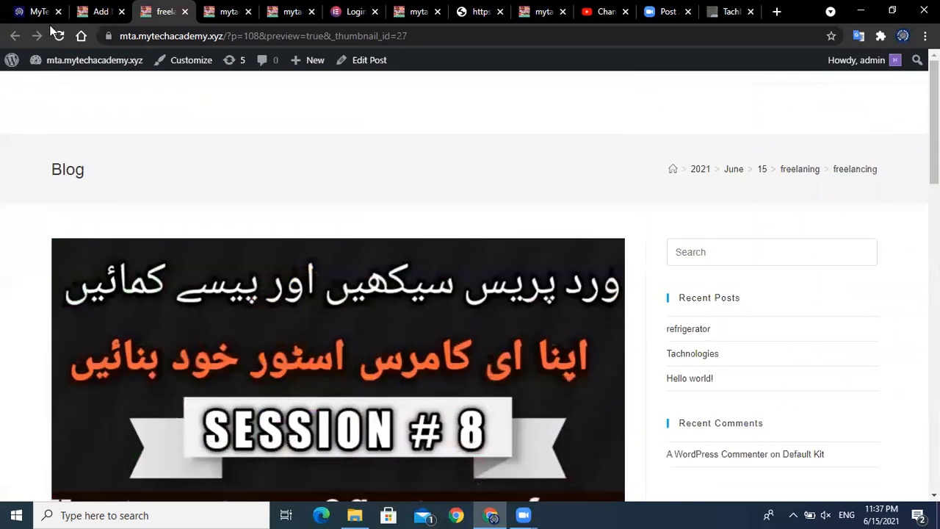
Step: Return to the post editor and publish the freelancing post with public visibility, immediately
click(93, 12)
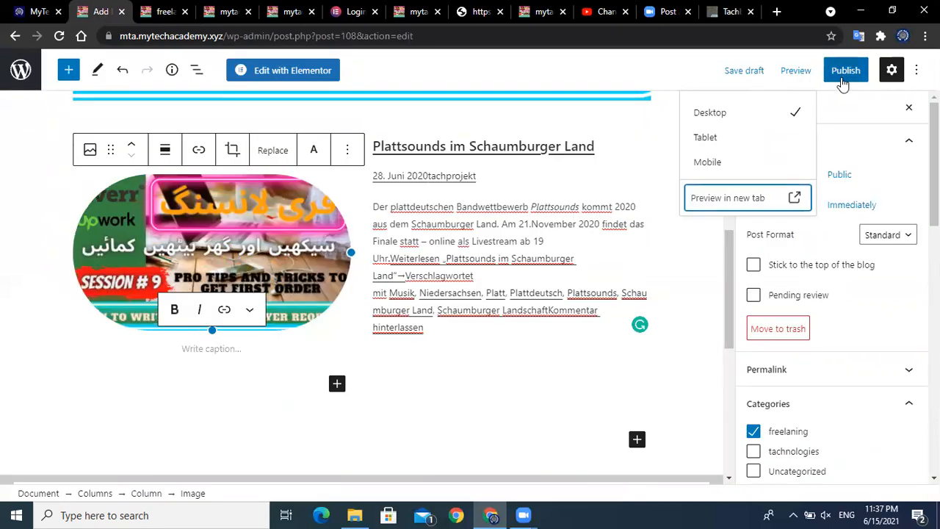
click(842, 82)
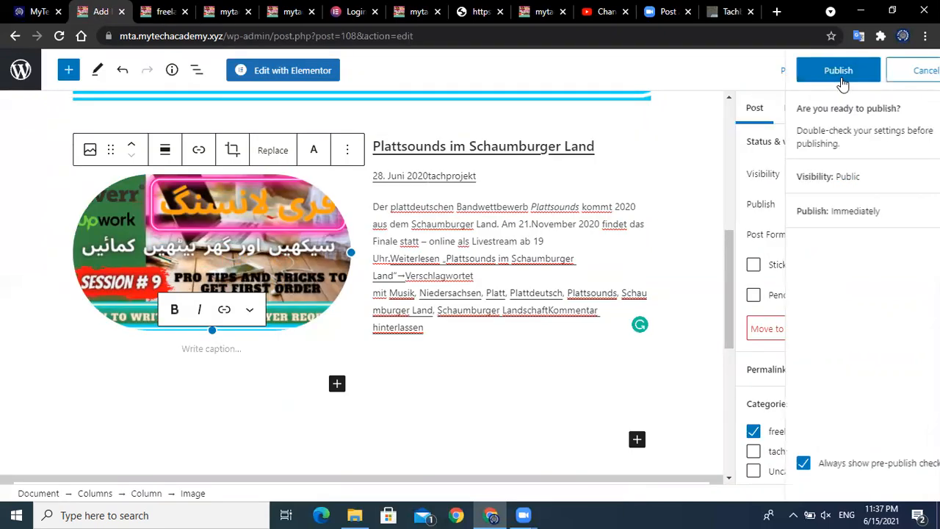
click(795, 71)
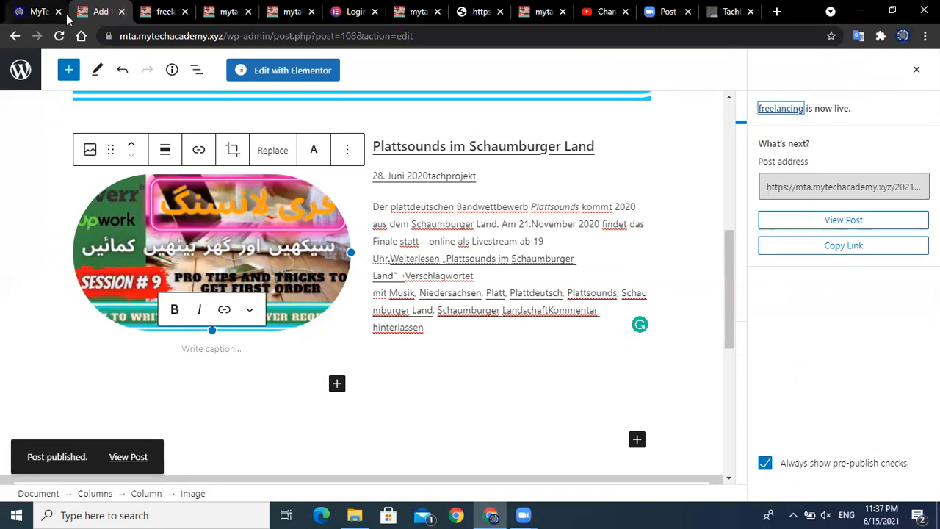
Step: Leave the editor for the list of all posts and check the freelancing post's category, tags and publication status
click(24, 74)
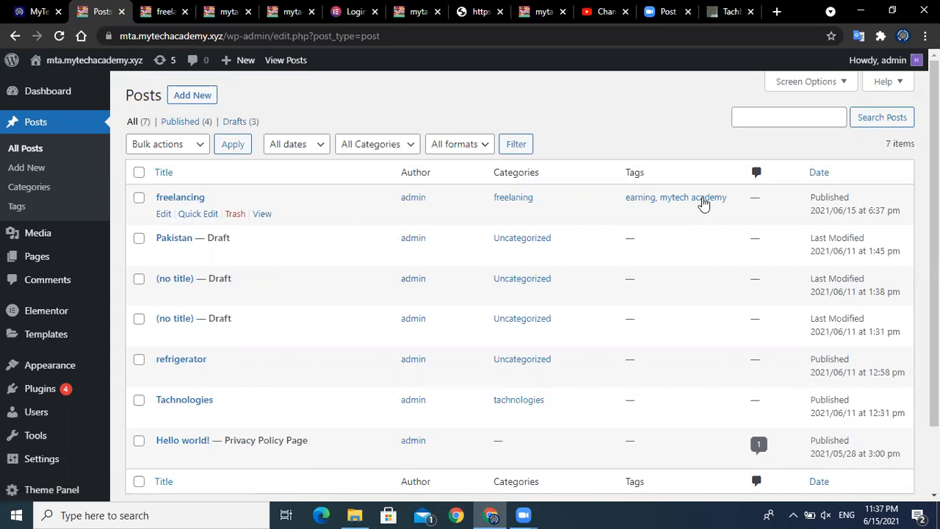
scroll(110, 84, down, 2)
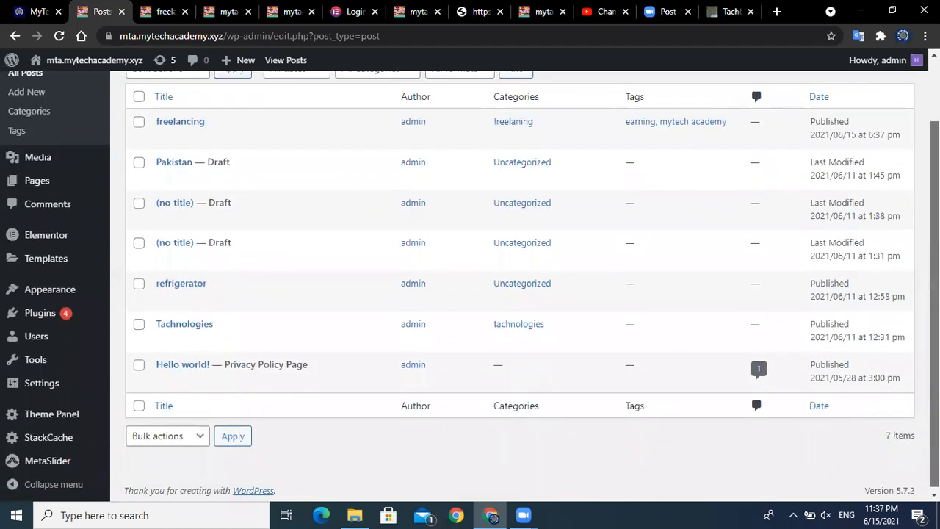
scroll(110, 84, up, 2)
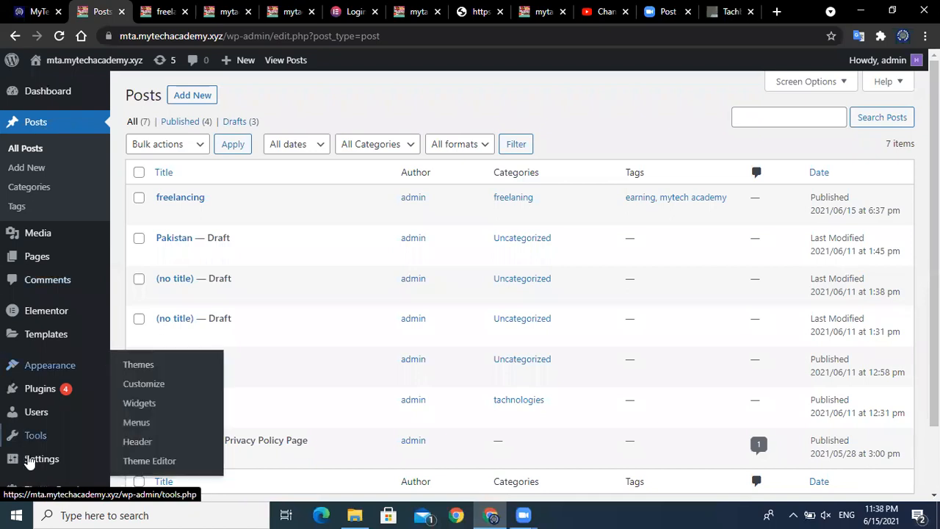
Step: Open the site's Reading settings and select Blog as the posts page
mouse_move(33, 461)
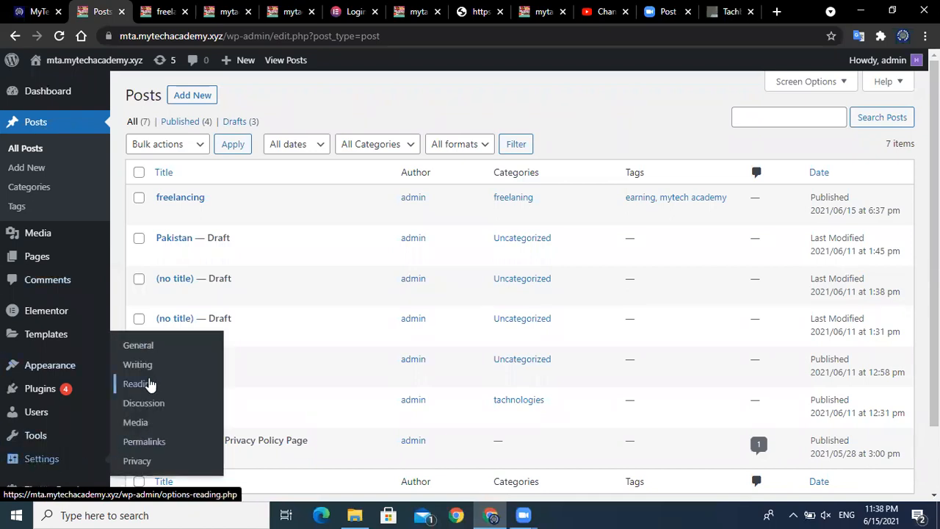
click(149, 384)
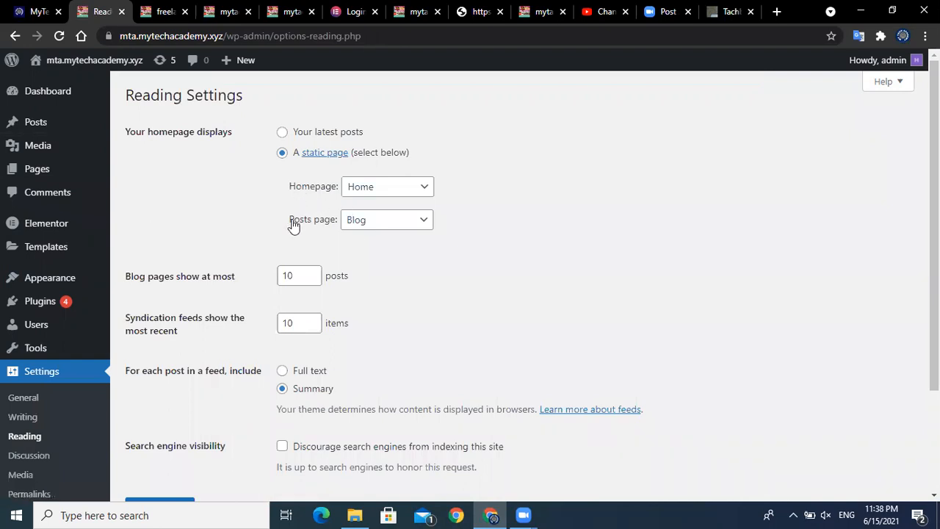
click(362, 223)
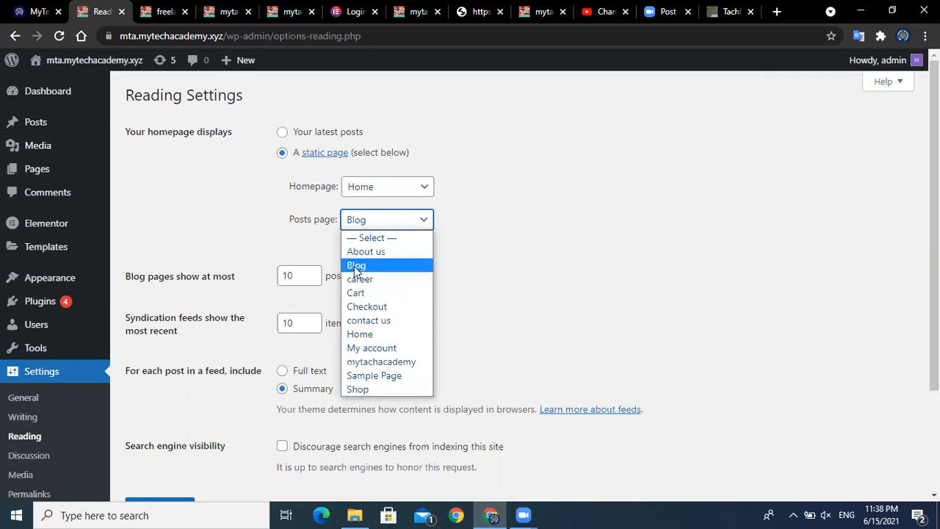
click(355, 265)
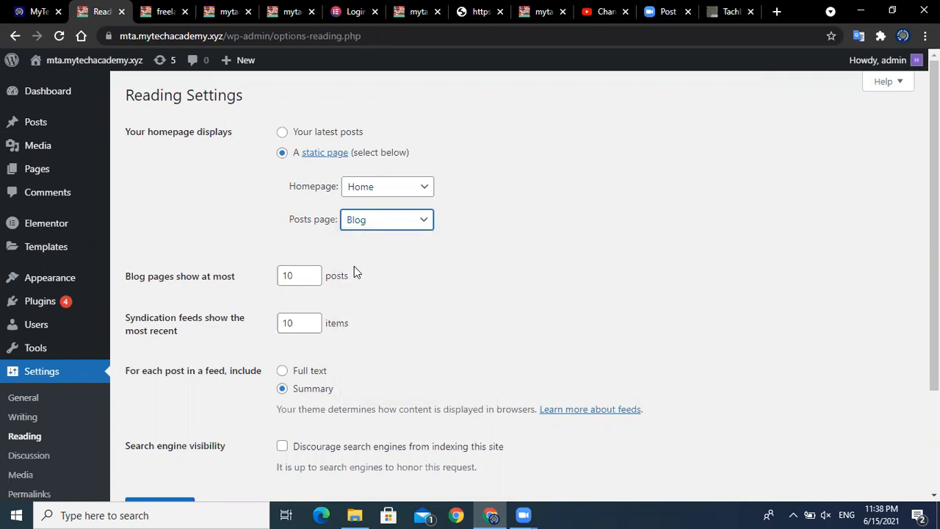
Step: Try Home as the posts page and look over the remaining reading options
click(358, 224)
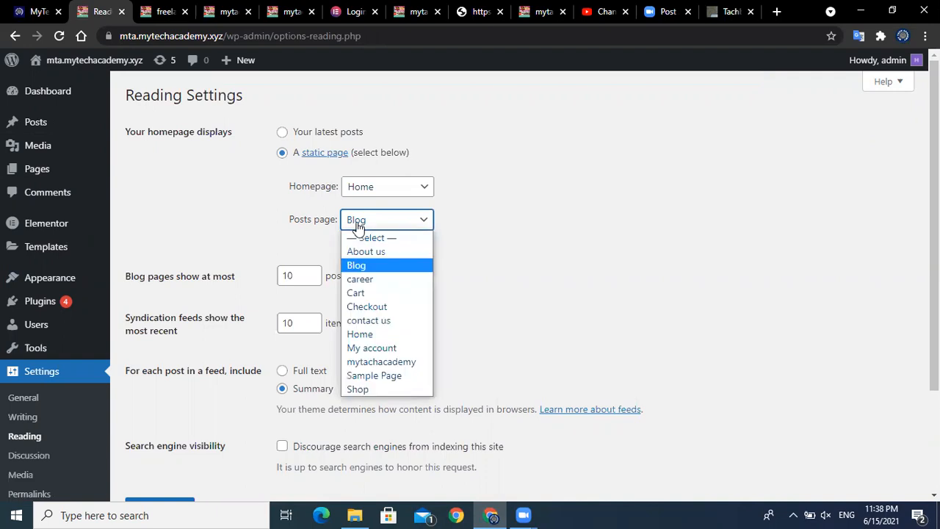
click(363, 336)
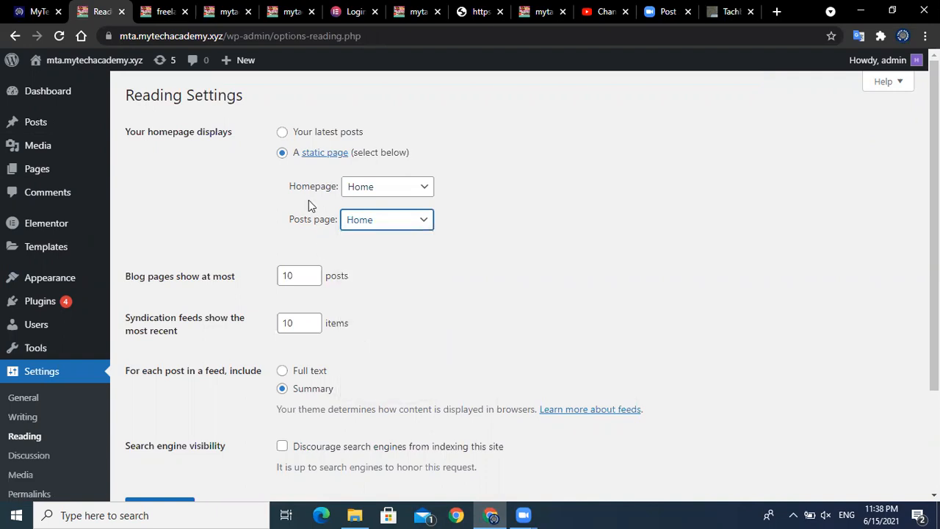
scroll(330, 217, down, 3)
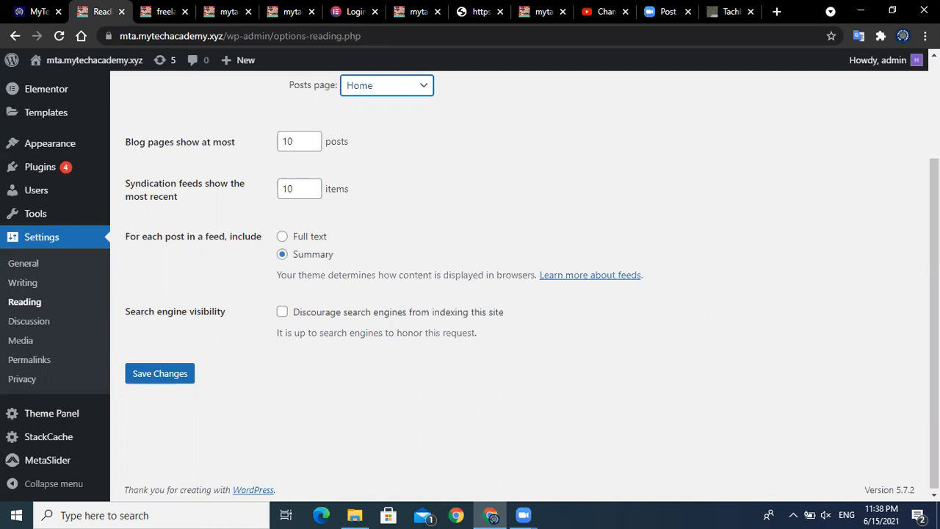
scroll(371, 268, up, 3)
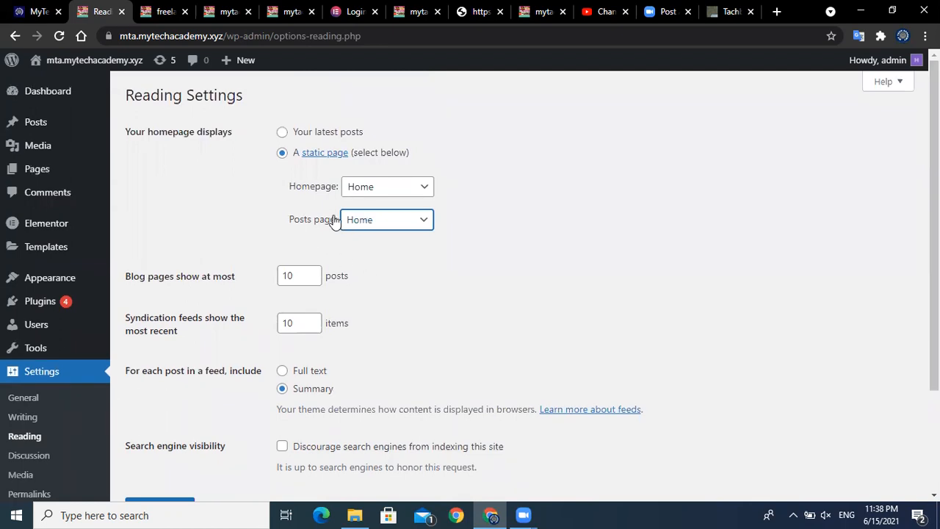
Step: Set the posts page to Blog and save the reading settings
click(424, 226)
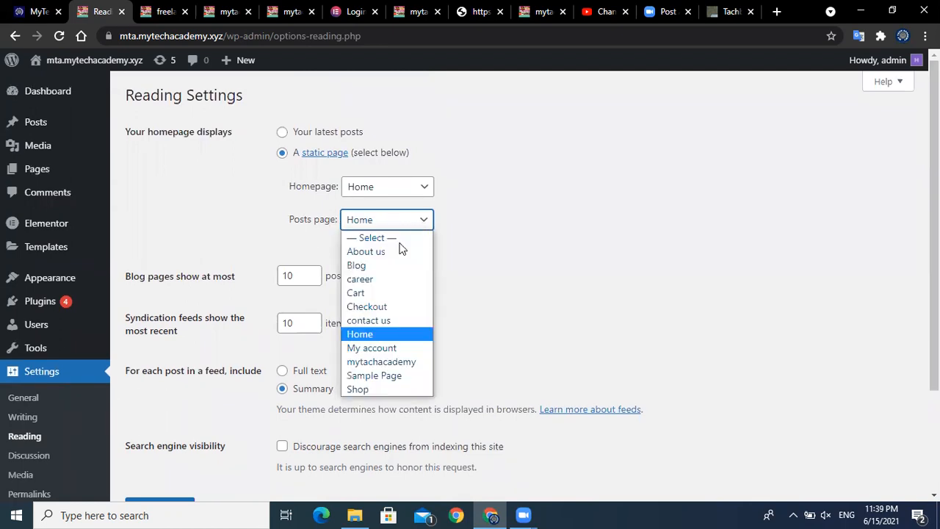
click(384, 260)
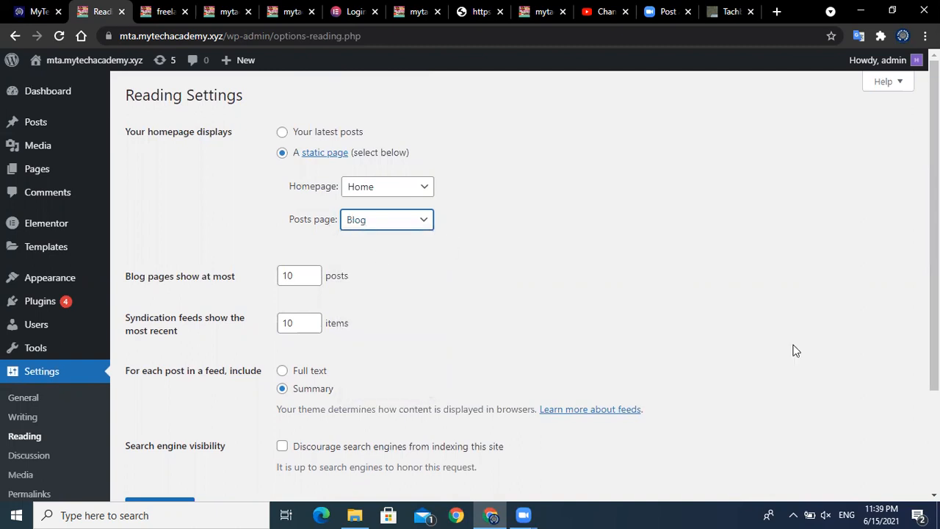
scroll(424, 354, down, 2)
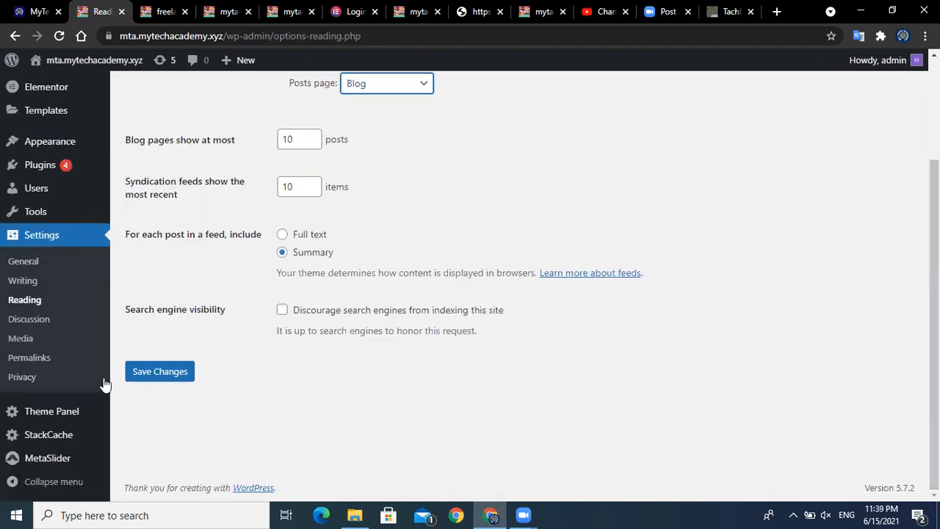
click(134, 375)
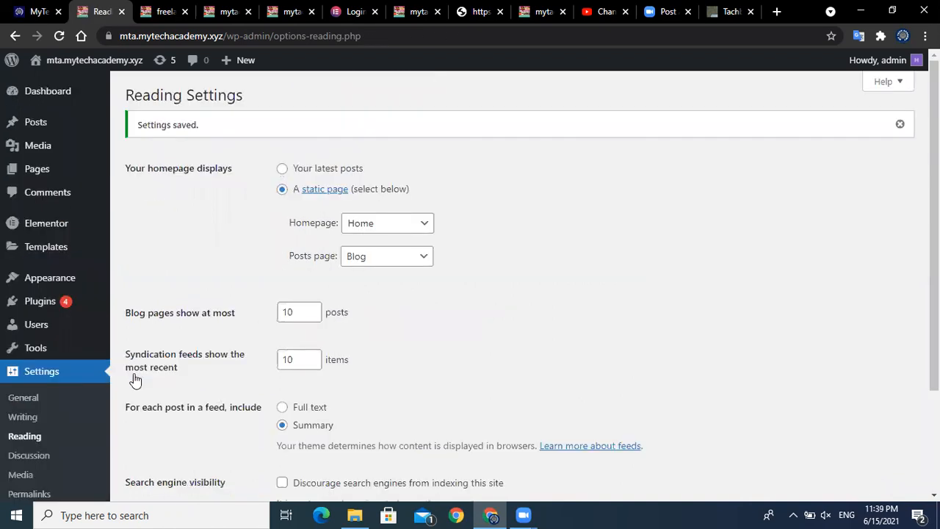
Step: View the Blog page from the site's list of pages and look through the posts it shows
click(36, 171)
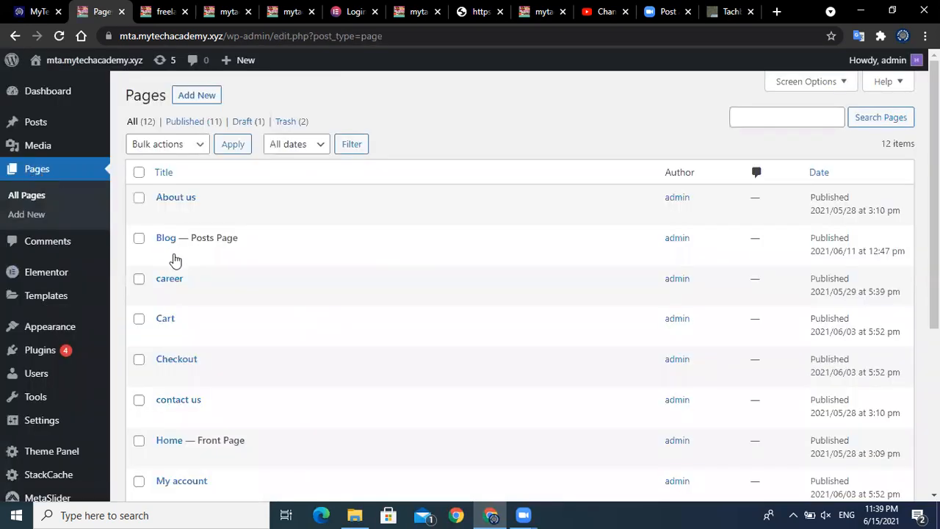
mouse_move(168, 261)
click(262, 255)
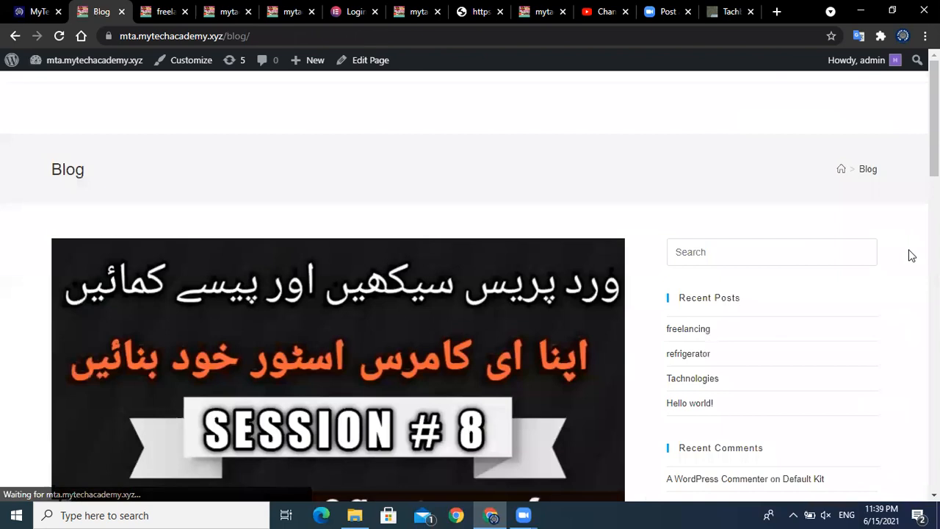
scroll(470, 286, down, 4)
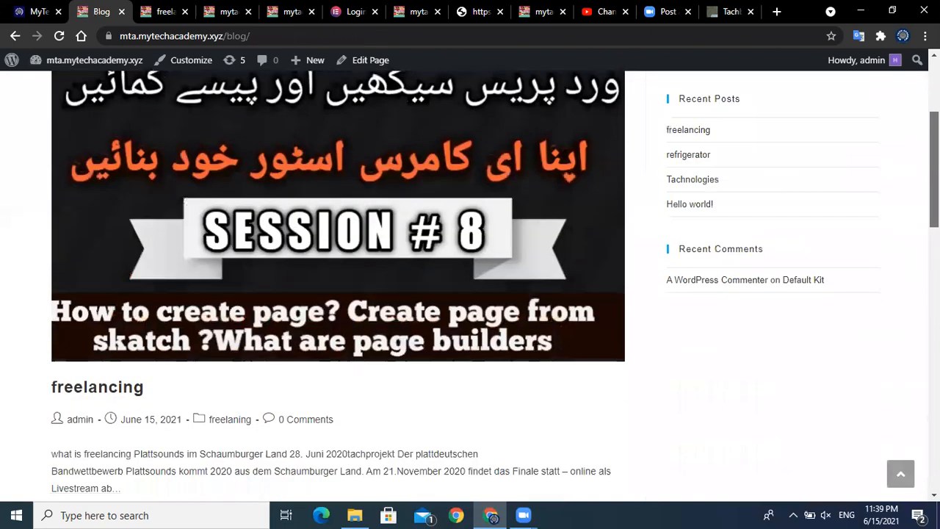
scroll(296, 241, down, 5)
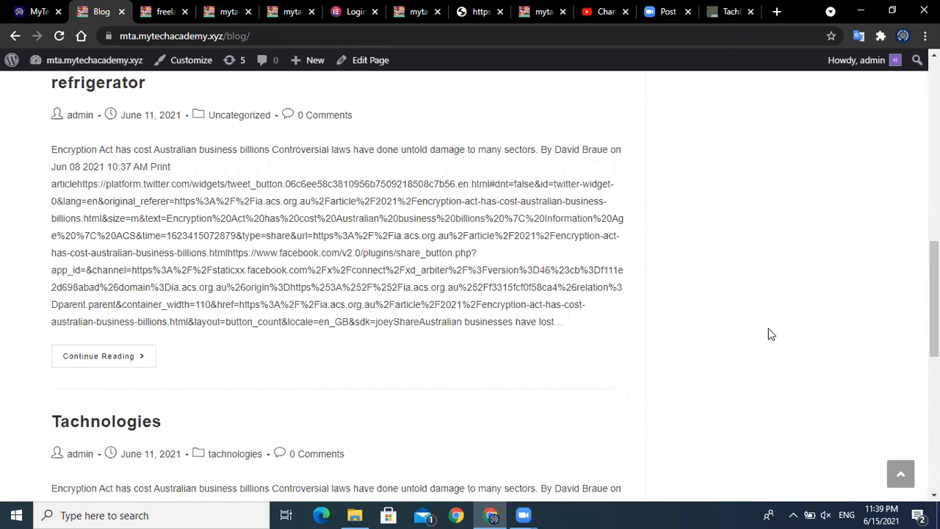
scroll(304, 243, up, 5)
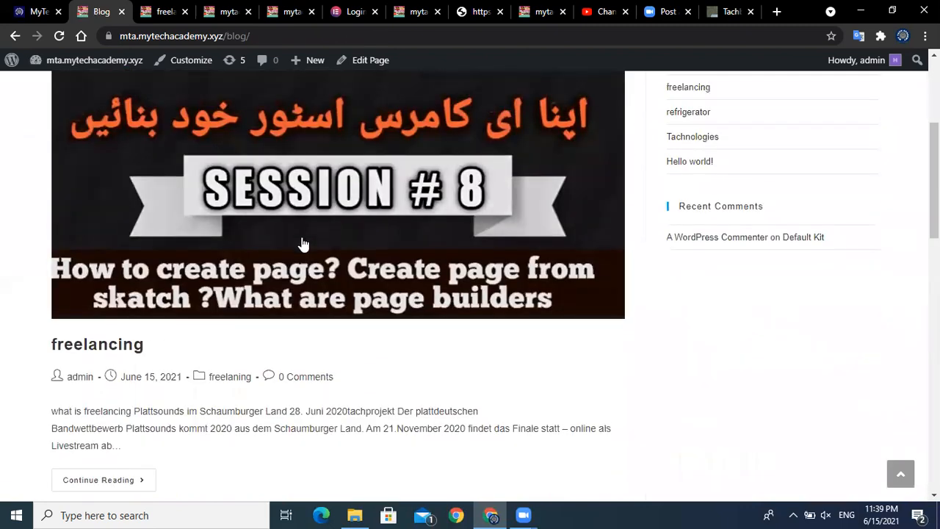
Step: Open the full freelancing post from the blog page and review its published content
click(120, 352)
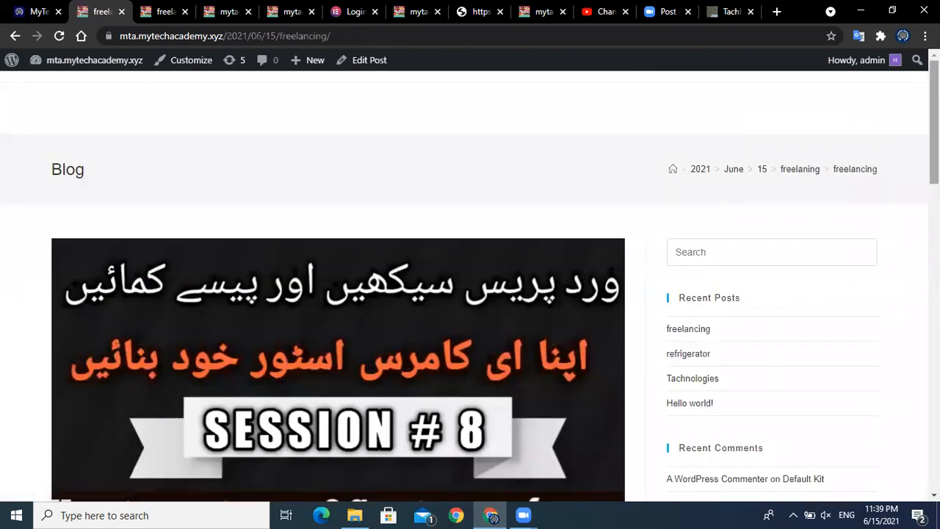
scroll(338, 286, down, 10)
drag(933, 309, 934, 122)
scroll(470, 287, down, 6)
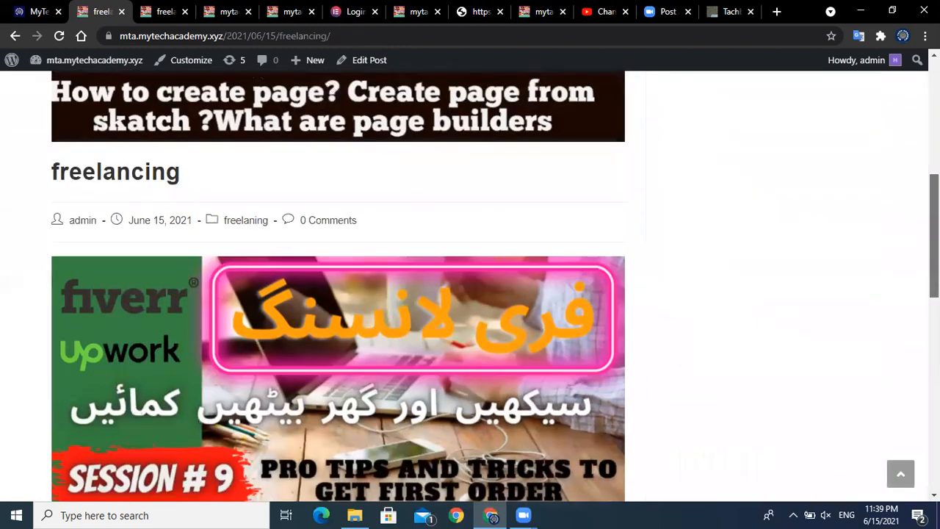
Step: Return from the freelancing post to the Blog page and examine its search box, recent posts sidebar and post excerpts
scroll(656, 170, up, 5)
scroll(656, 169, down, 3)
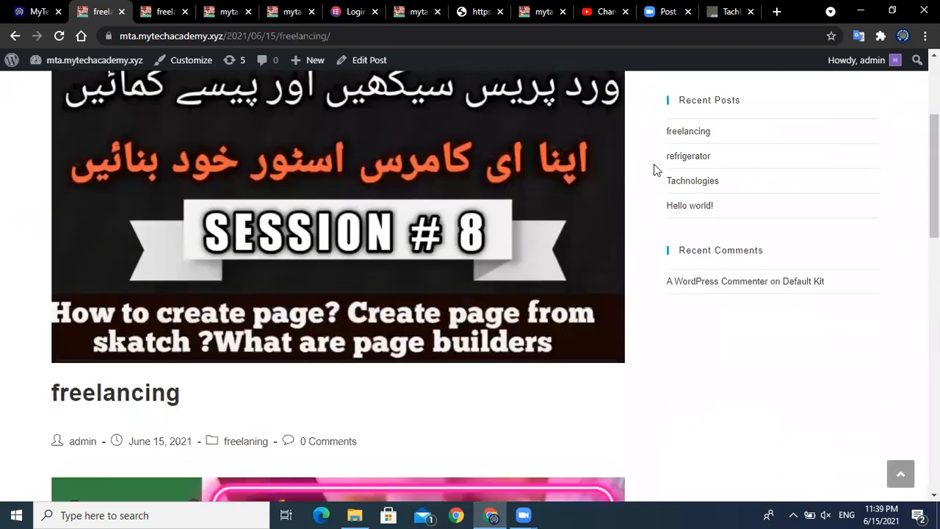
click(14, 36)
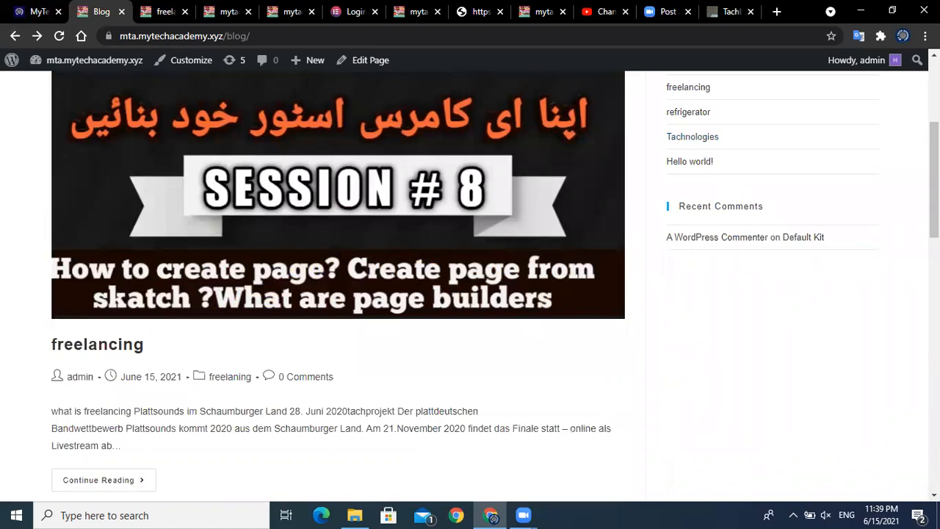
scroll(734, 184, up, 3)
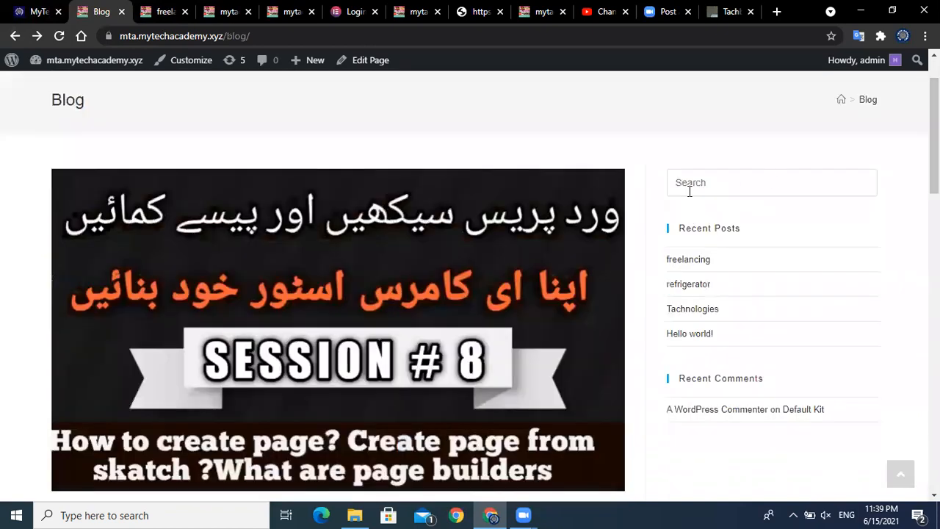
click(689, 191)
scroll(807, 227, down, 5)
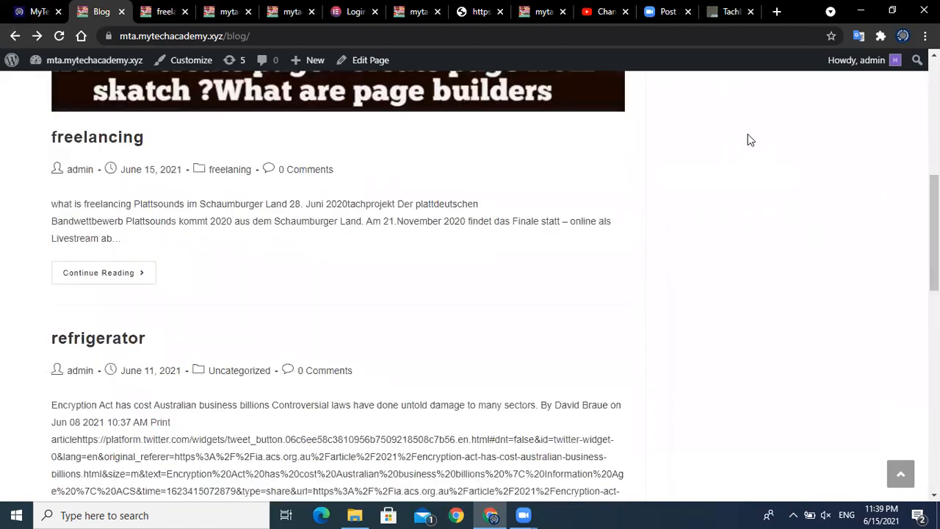
drag(934, 233, 900, 64)
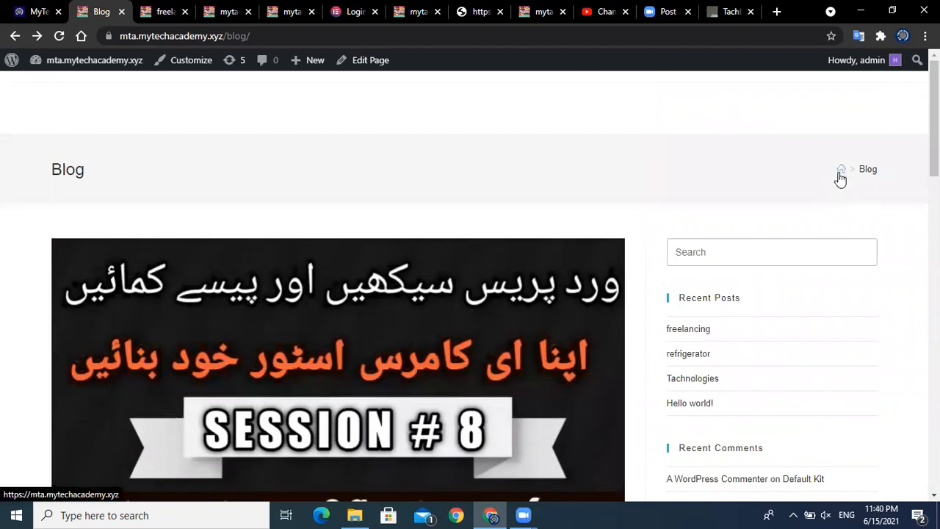
scroll(933, 132, down, 1)
scroll(934, 133, down, 3)
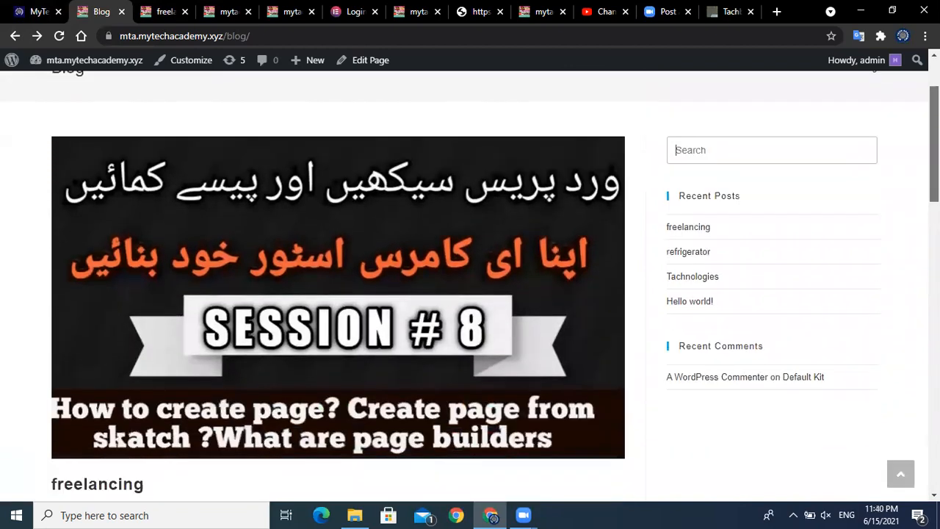
scroll(934, 132, down, 1)
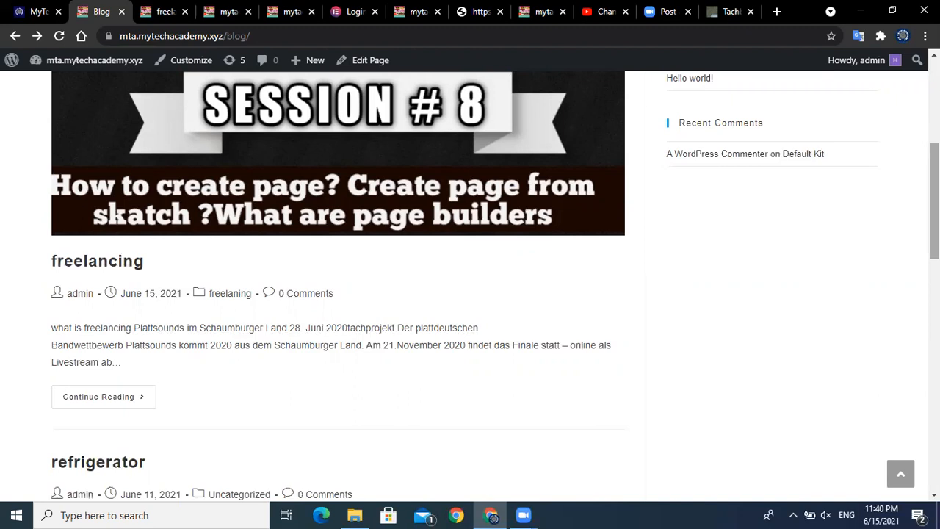
scroll(494, 285, down, 1)
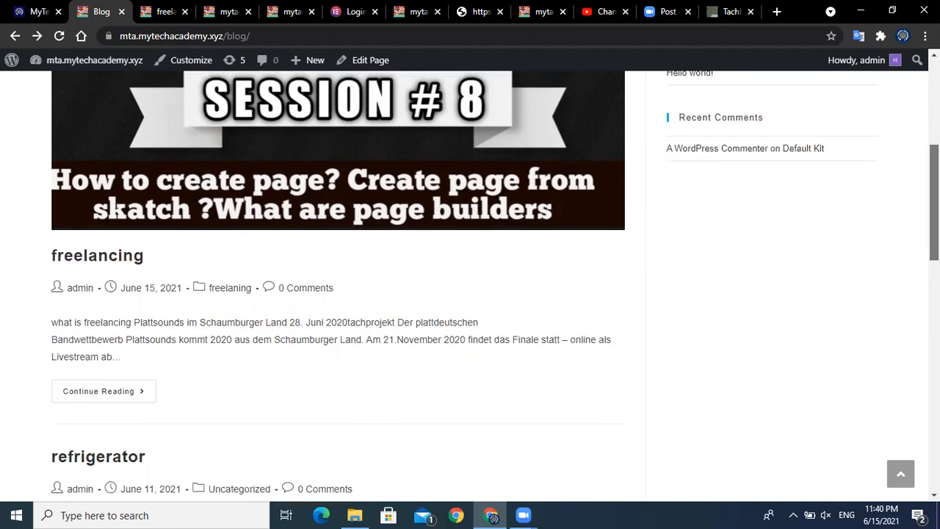